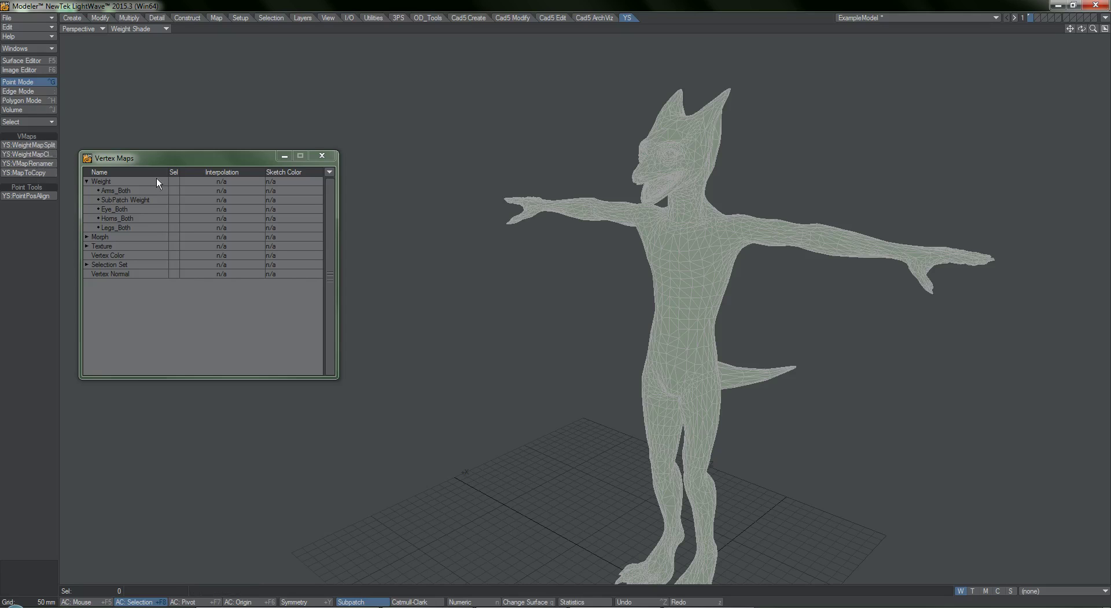
Display the Arms_Both, Eye_Both, Horns_Both and Legs_Both weight maps on the model in turn, ending on Arms_Both
click(122, 192)
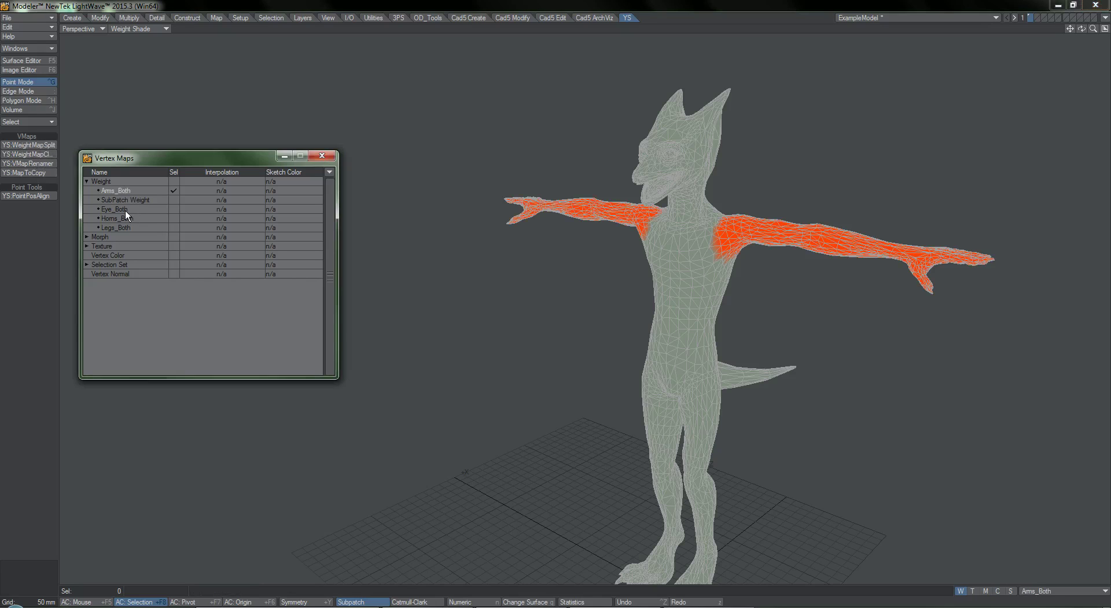
click(119, 209)
click(129, 220)
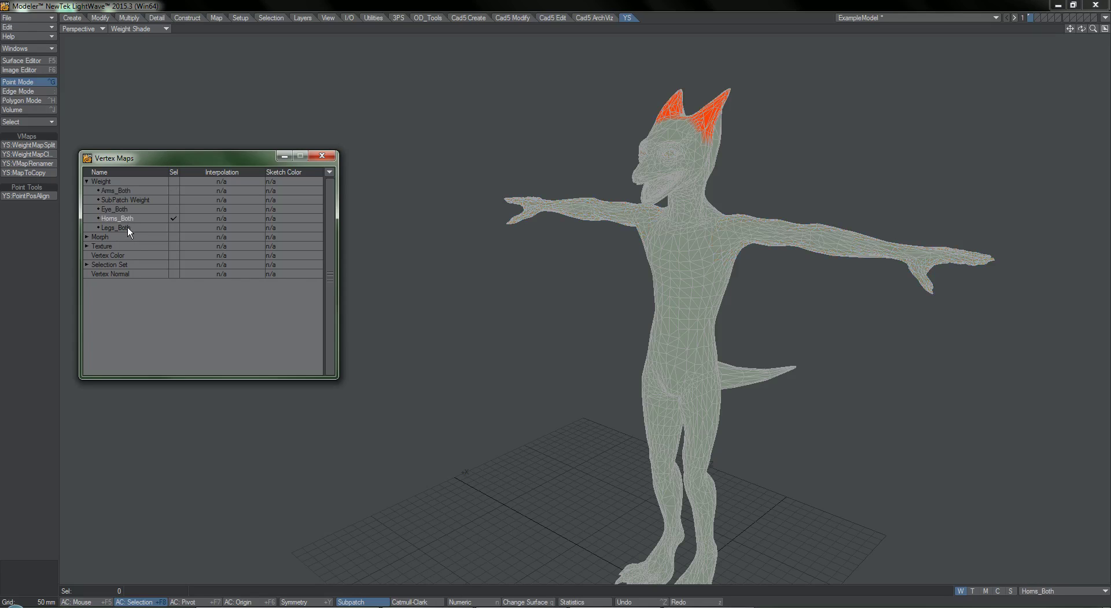
click(127, 228)
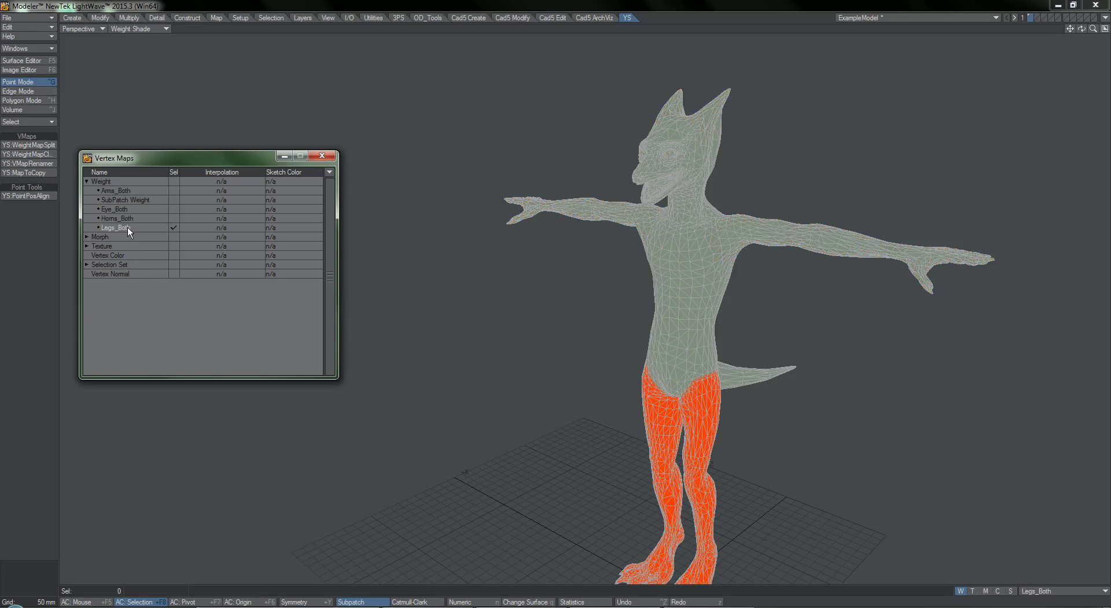
click(122, 190)
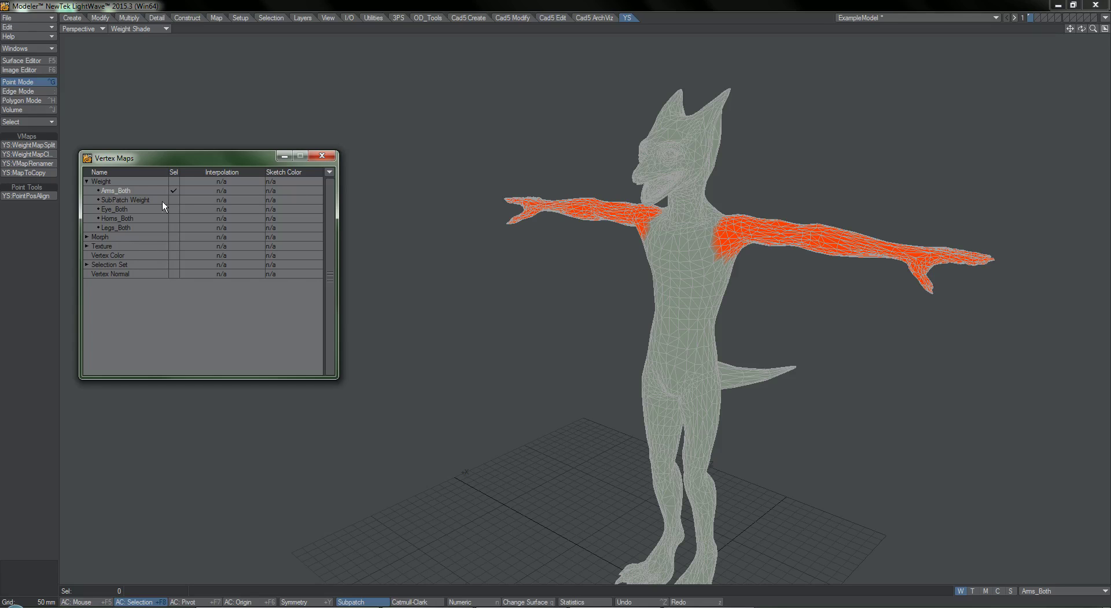
alt+drag(578, 272, 518, 261)
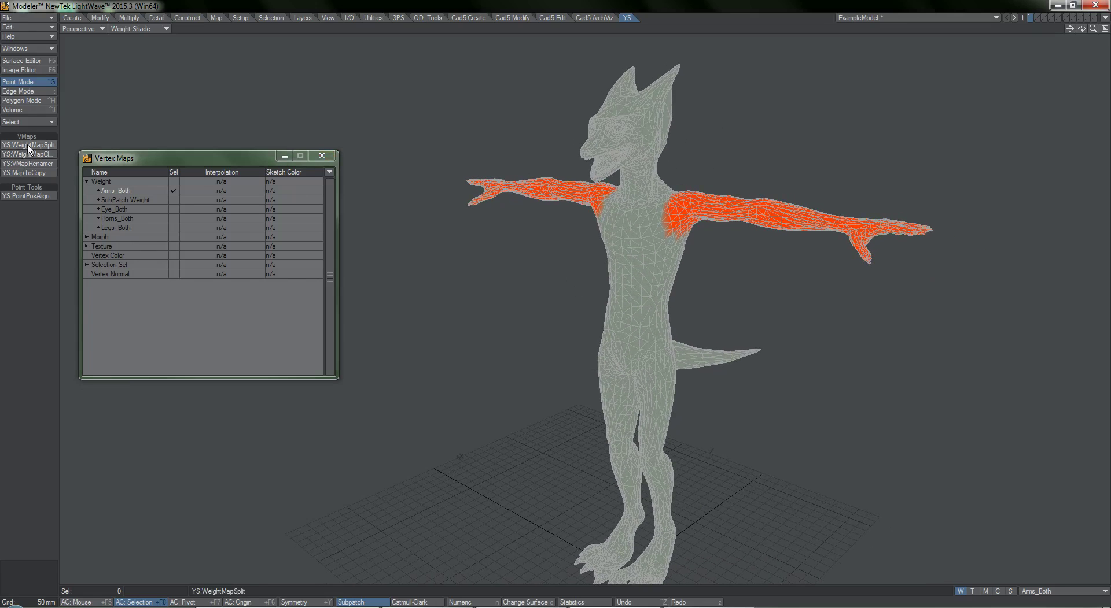
click(132, 200)
click(126, 219)
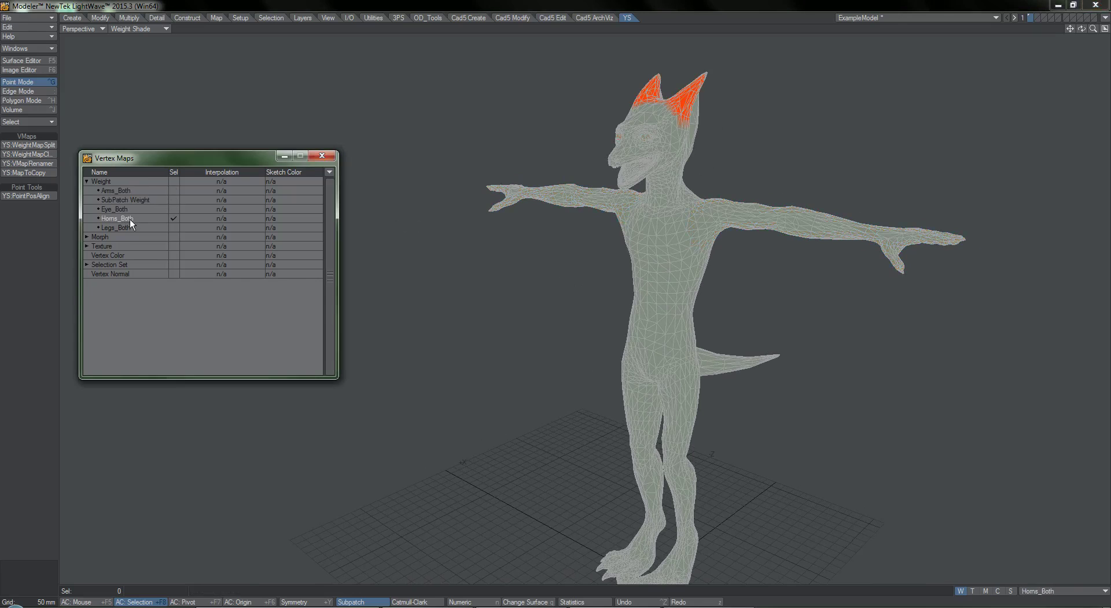
click(126, 228)
click(125, 194)
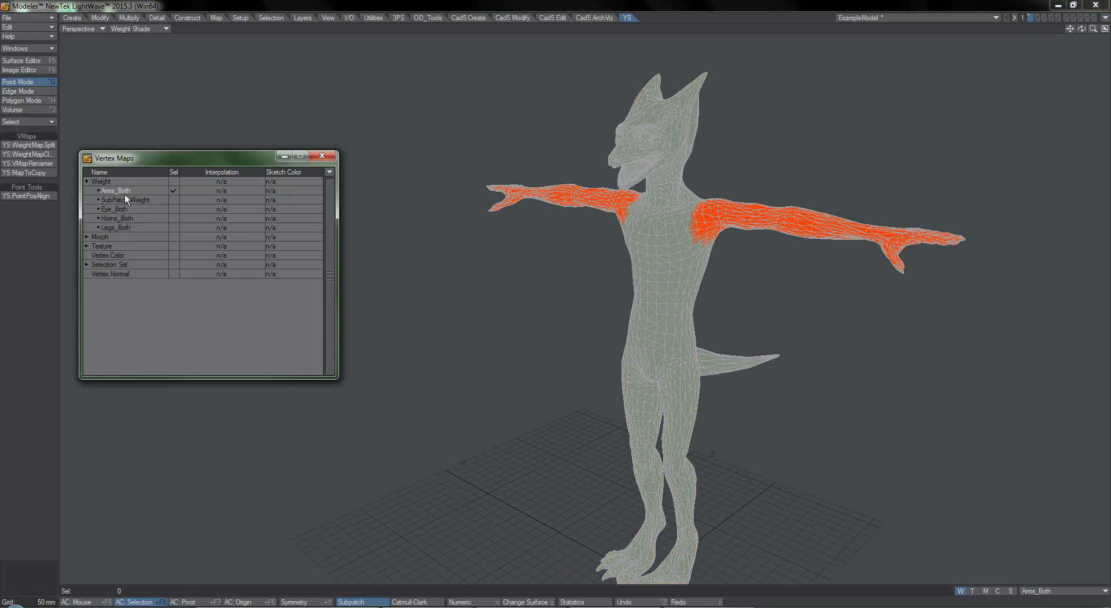
Use YS:WeightMapSplit on the X axis to split the Arms, Eye, Horns and Legs "Both" maps into "Left" and "Right" maps
click(29, 145)
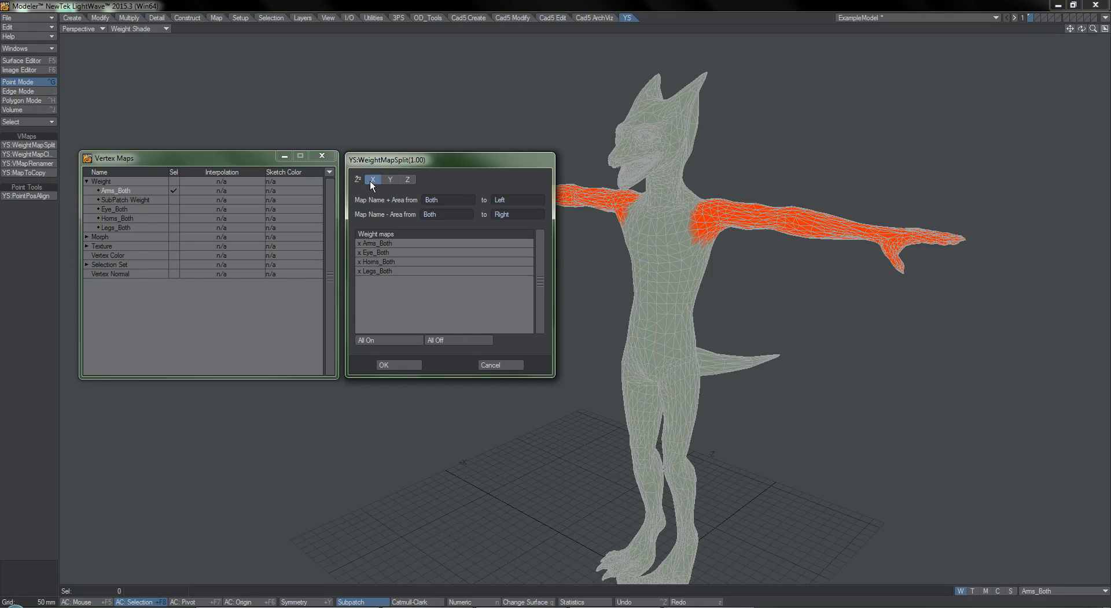
click(423, 200)
click(446, 214)
click(440, 200)
click(431, 215)
click(443, 201)
click(514, 200)
click(518, 213)
click(518, 203)
click(387, 243)
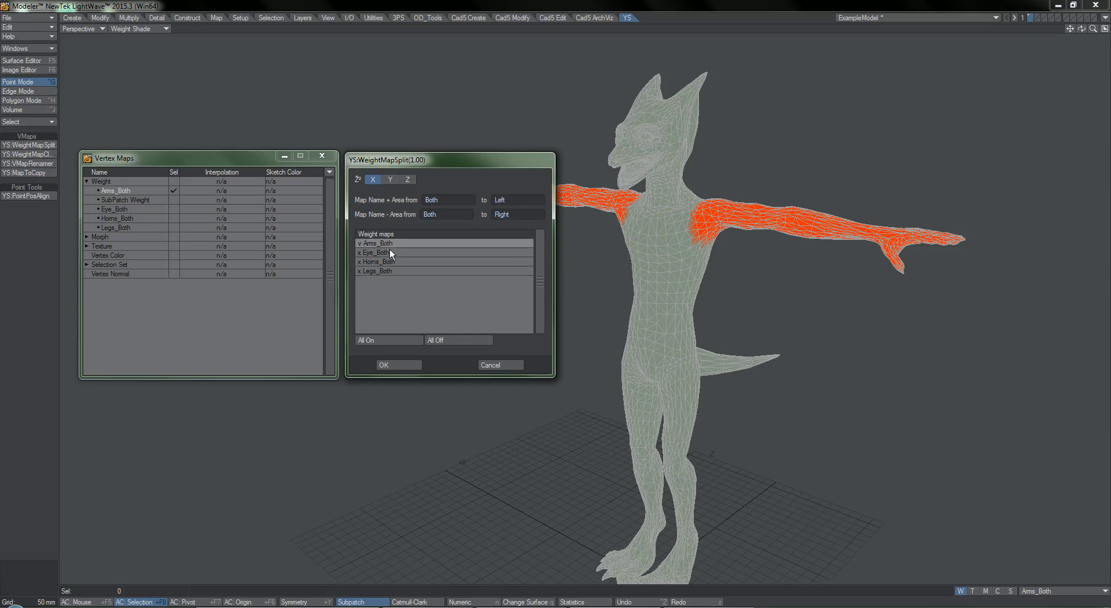
click(391, 252)
click(390, 262)
click(393, 271)
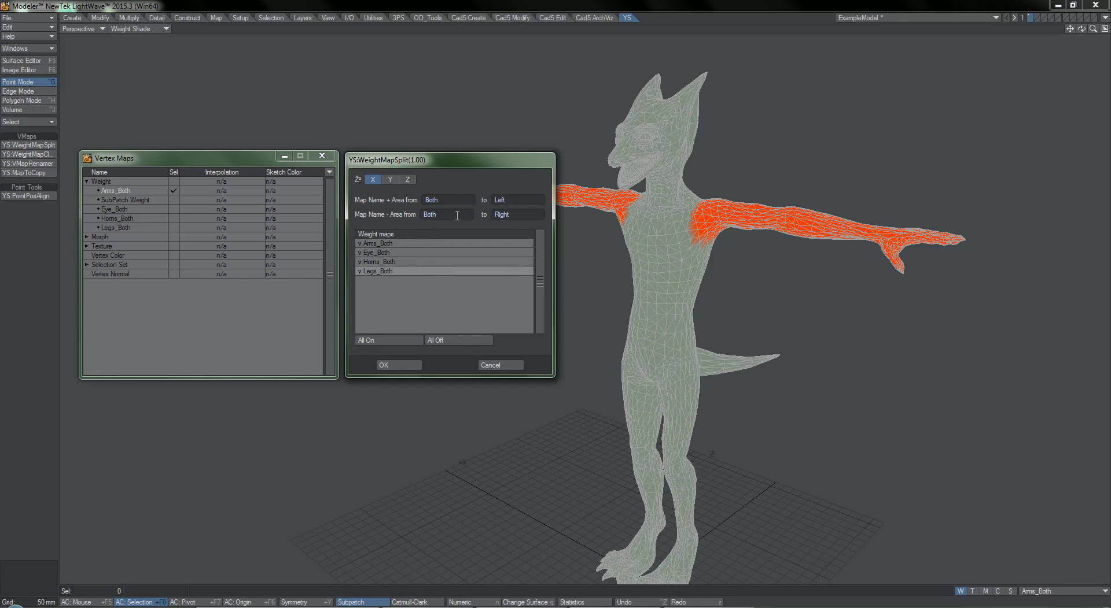
click(403, 363)
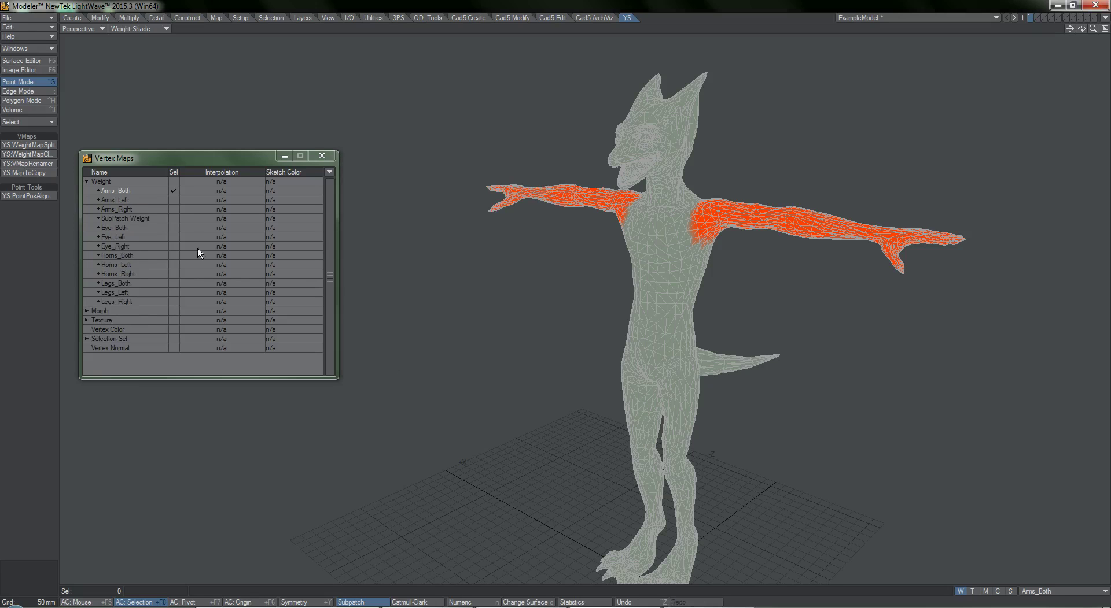
Examine the split Arms_Left, Arms_Right, Eye_Left and Eye_Right weight maps on the model
click(129, 202)
click(135, 211)
click(128, 200)
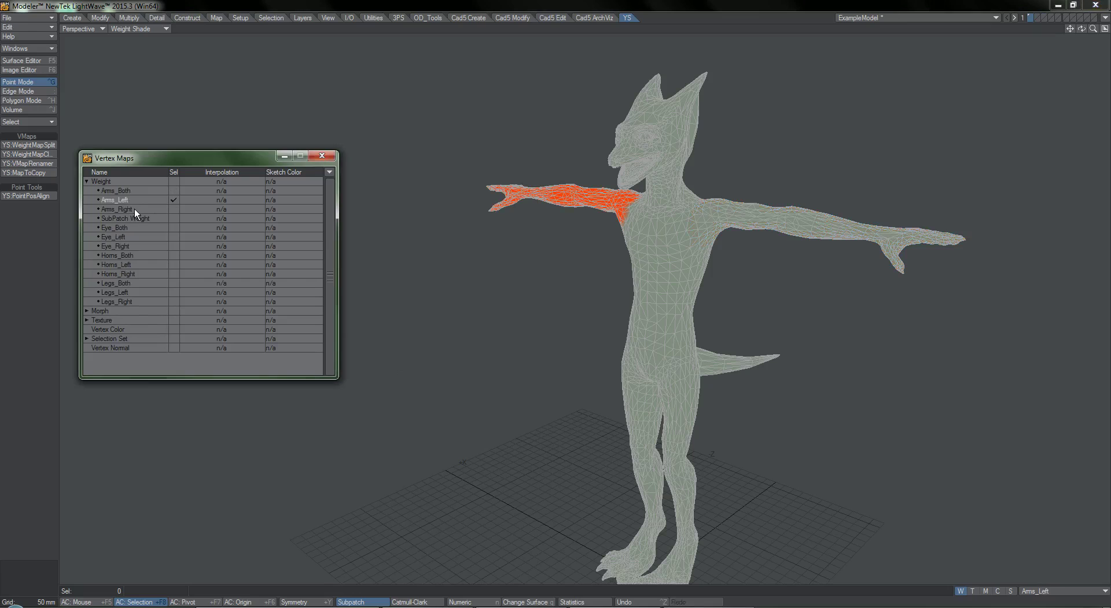
click(134, 209)
click(133, 236)
click(132, 248)
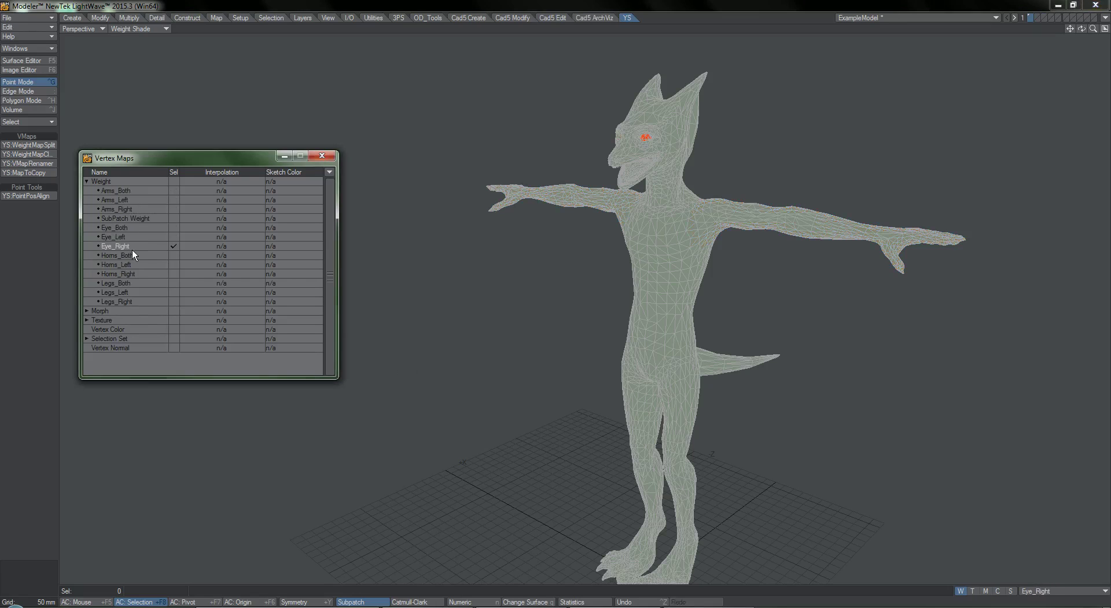
Display the Arms, Eye, Horns and Legs "Both" weight maps together, and return to Arms_Both alone
click(126, 190)
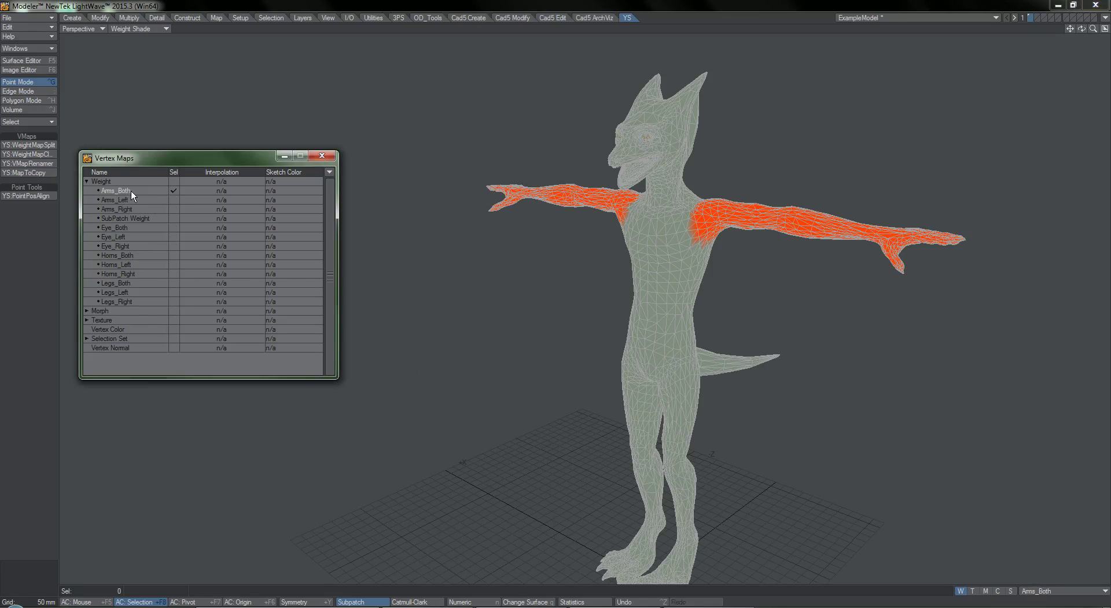
click(131, 228)
click(131, 256)
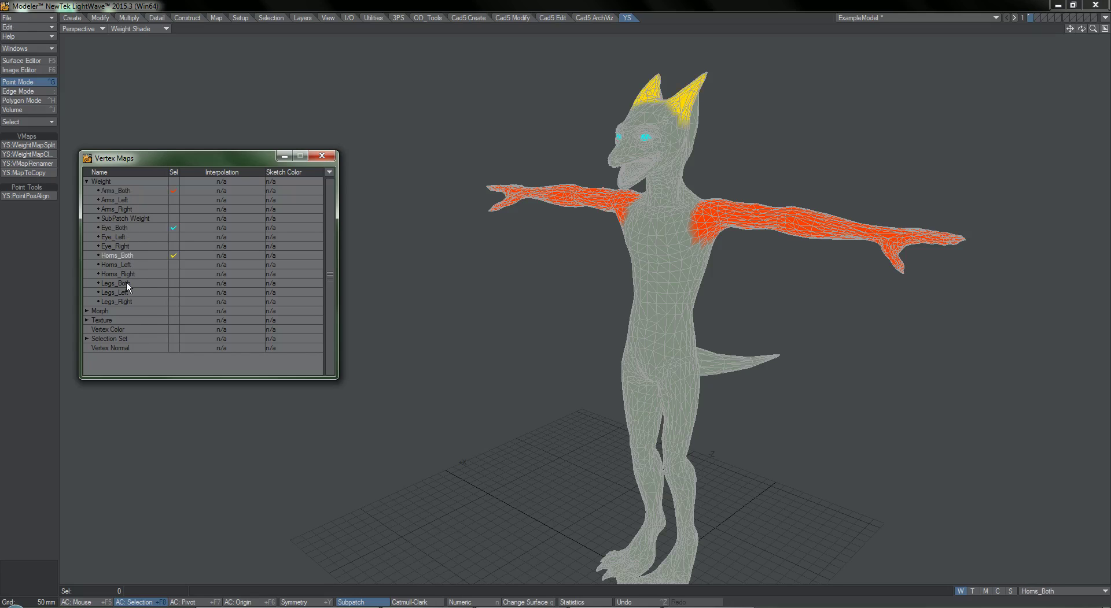
click(126, 284)
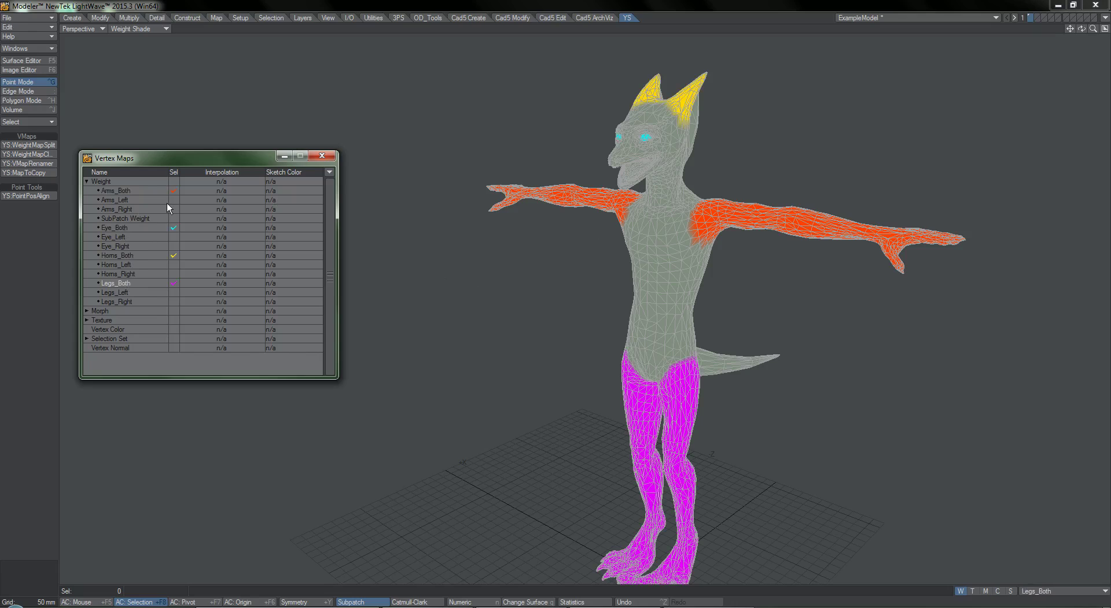
click(125, 191)
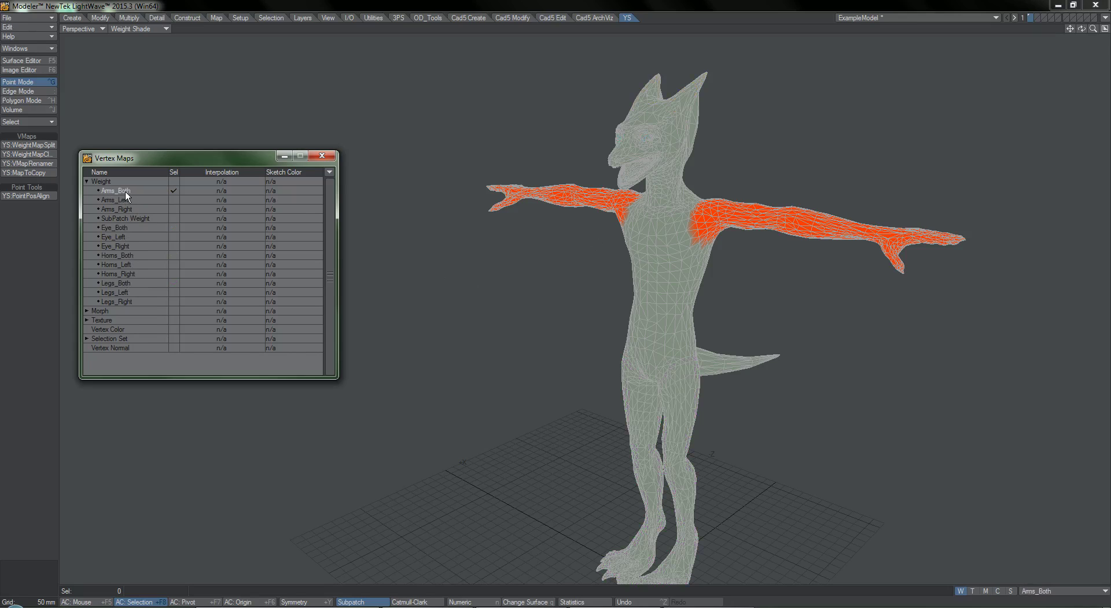
Rename the weight maps with YS:VMapRenamer, using the Replace method to change "Both" to "All"
click(39, 164)
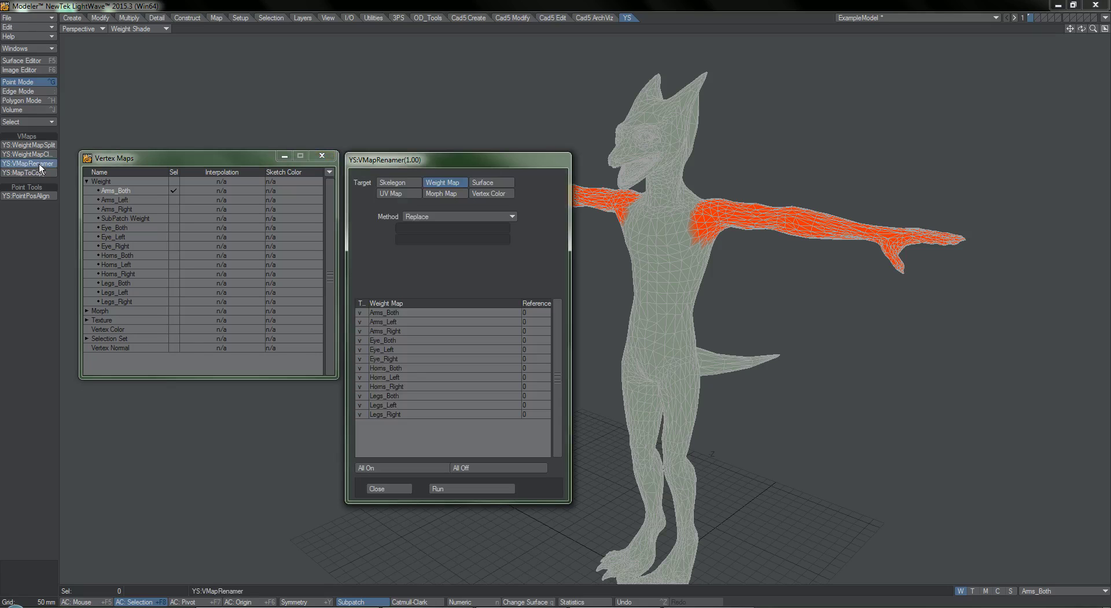
click(491, 182)
click(448, 184)
click(438, 217)
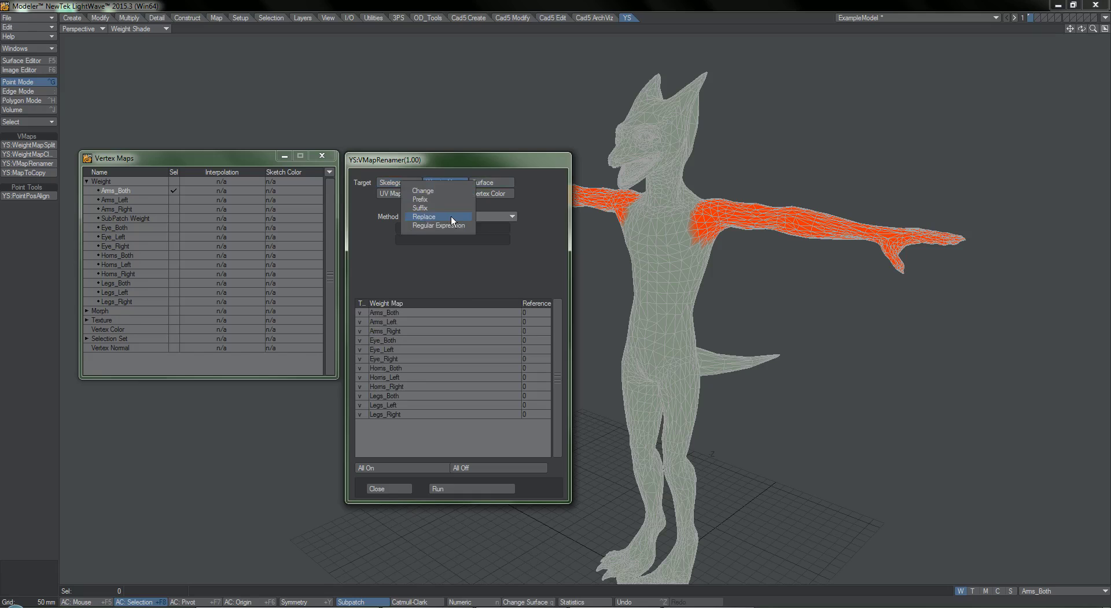
click(451, 218)
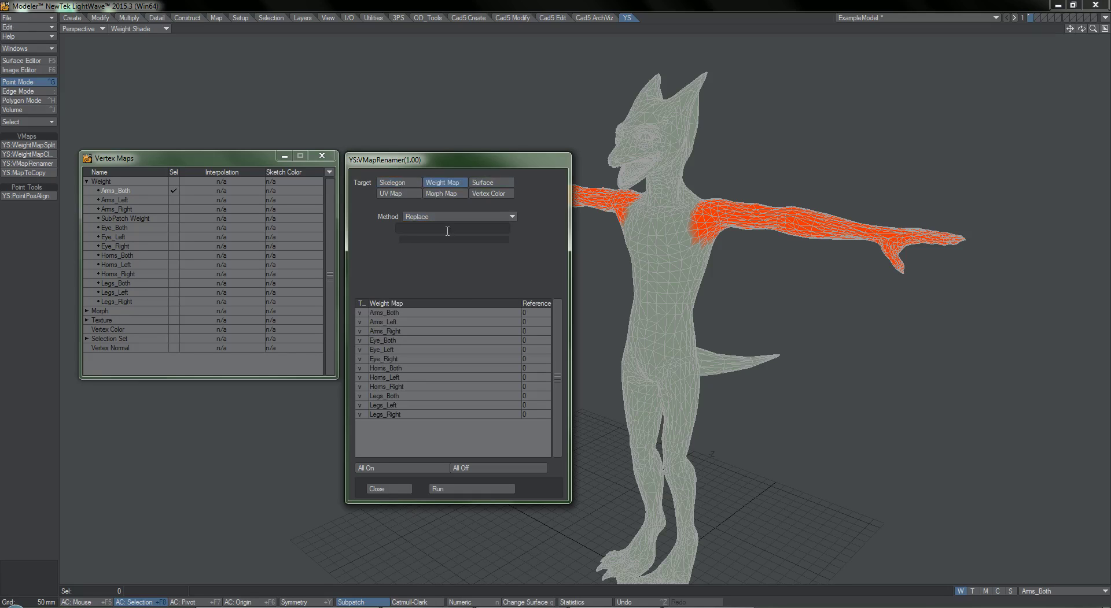
text(Both)
click(455, 489)
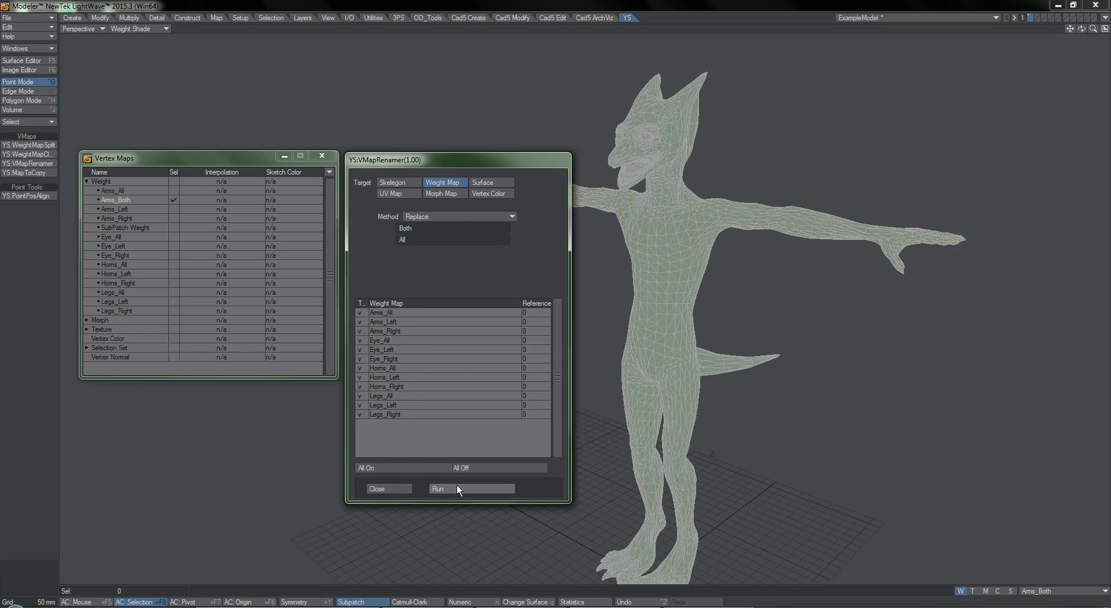
click(388, 489)
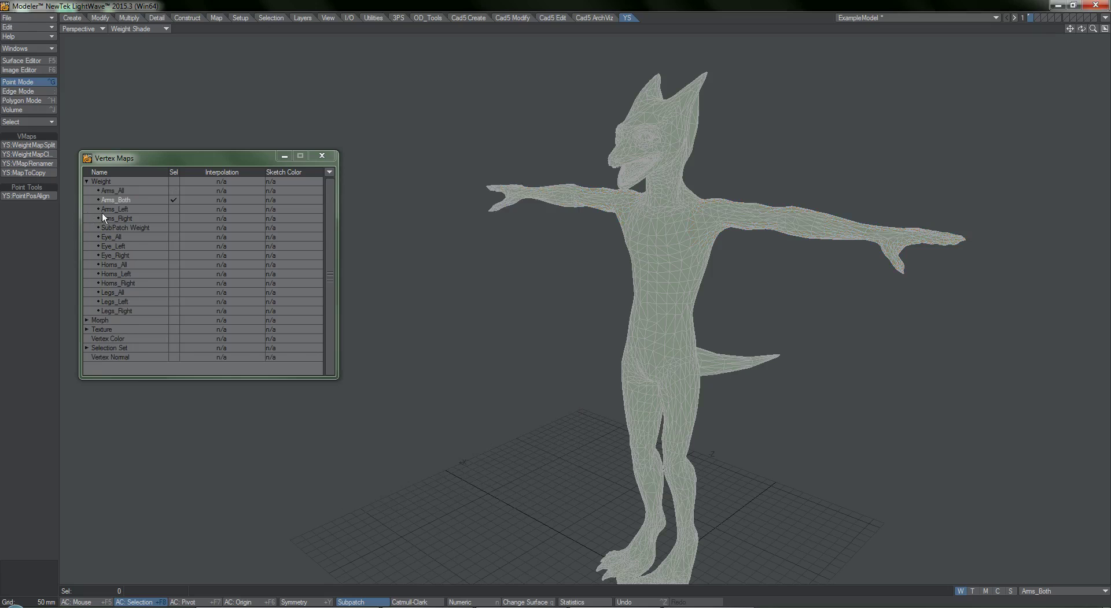
Display the Arms_All, Eye_All, Horns_All and Legs_All weight maps together on the model
click(118, 191)
click(133, 228)
click(125, 255)
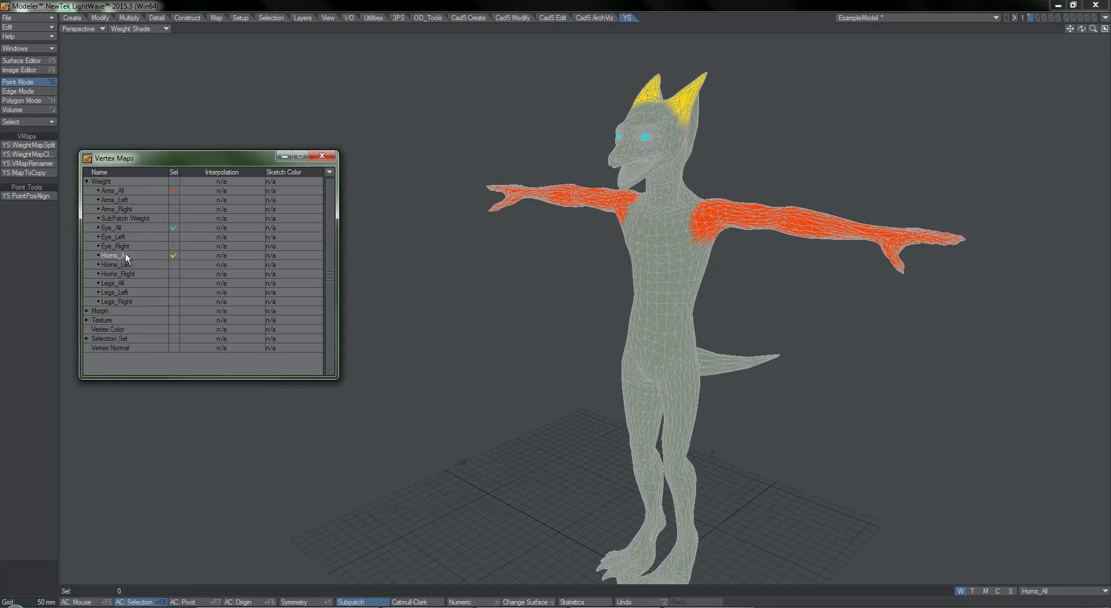
click(132, 284)
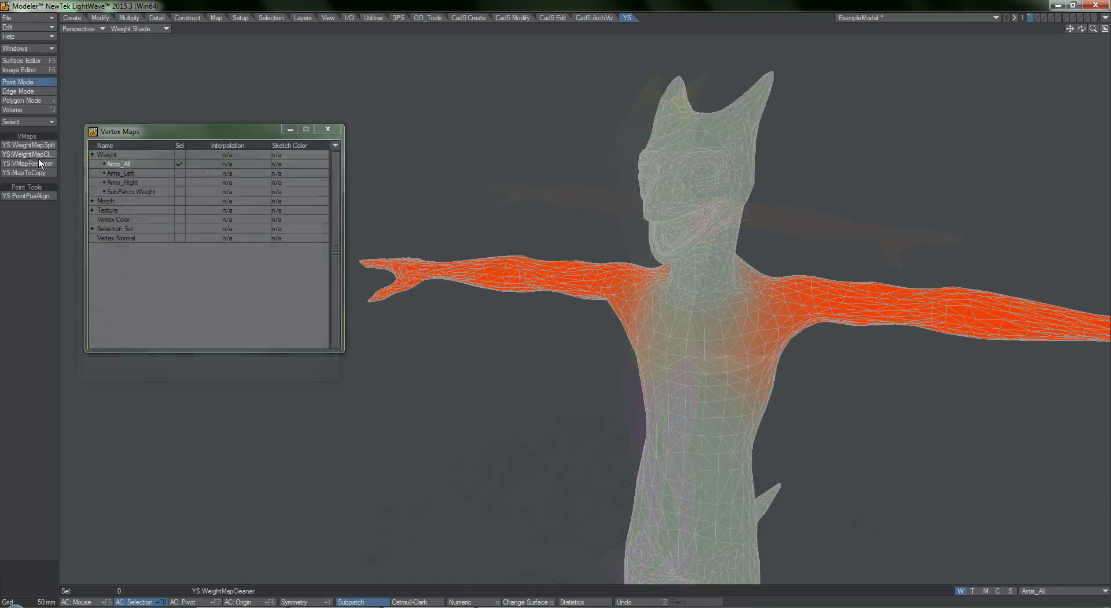
Remove arm weight values of 70% and less with YS:WeightMapCleaner in And less mode
click(25, 154)
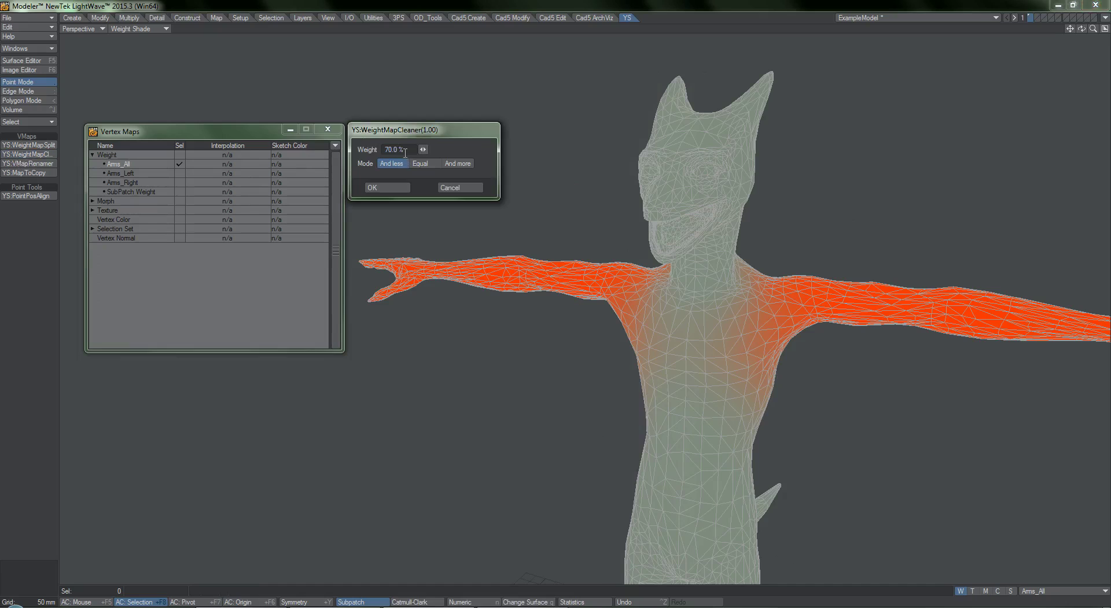
click(455, 163)
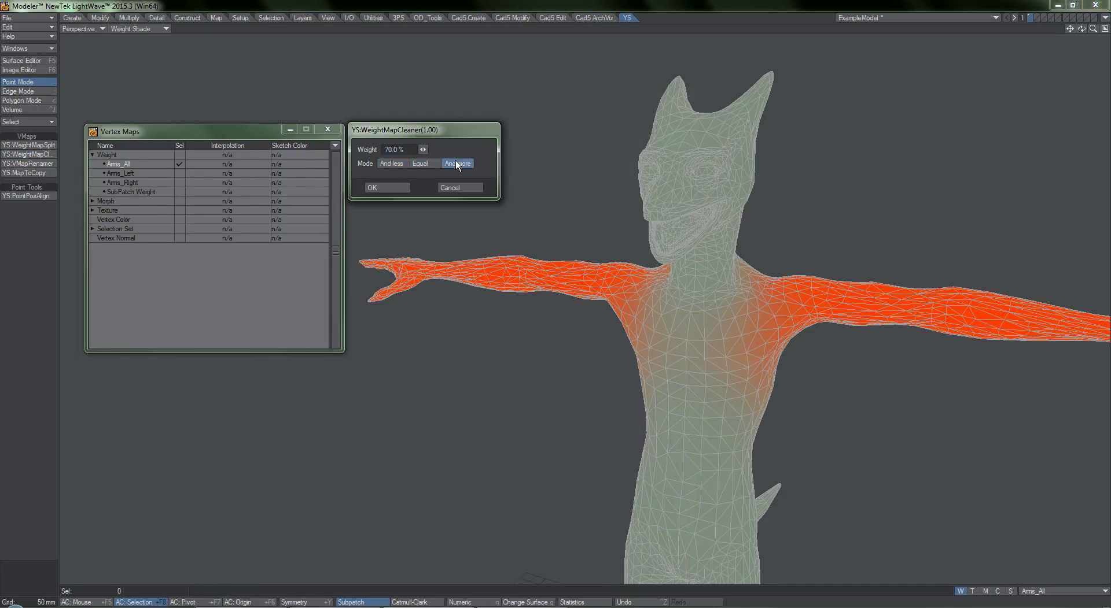
click(395, 164)
drag(403, 149, 359, 155)
click(380, 187)
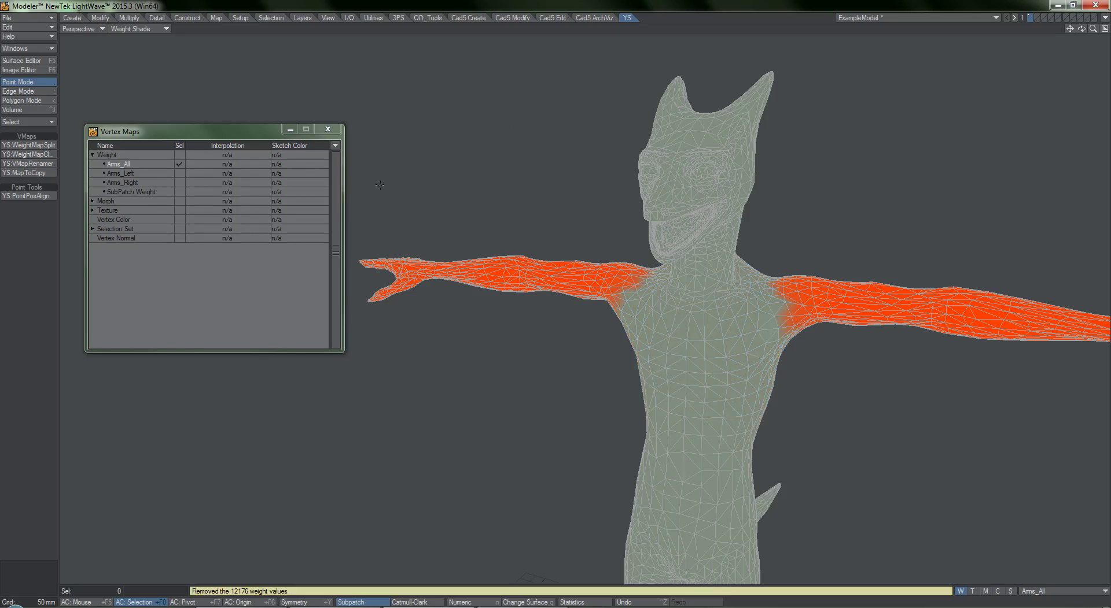
Check the cleaned Arms_Left and Arms_Right weight maps on the model
click(145, 173)
click(146, 182)
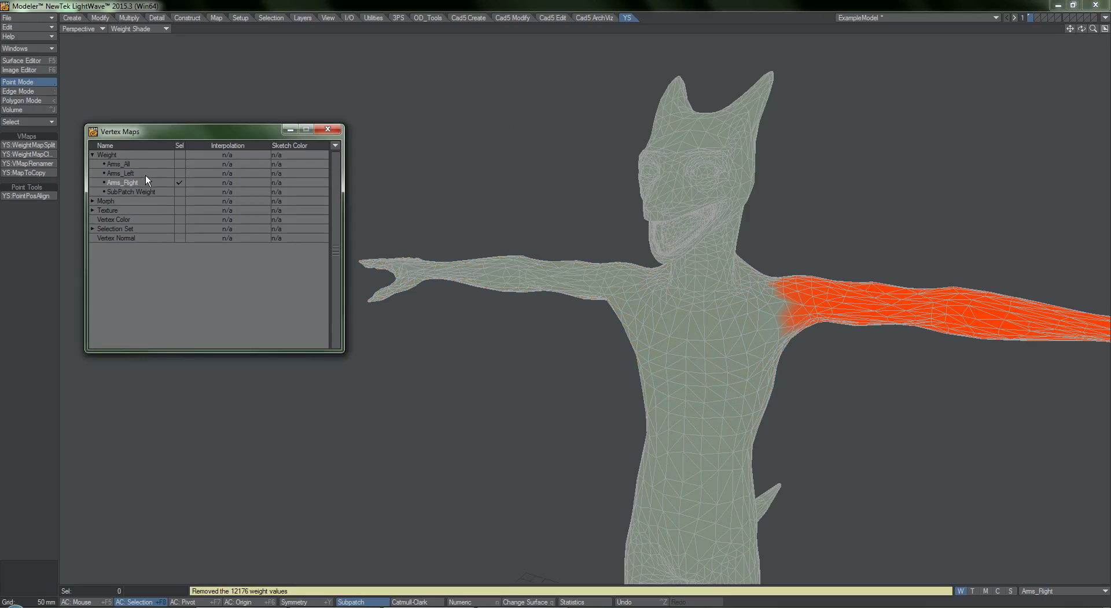
click(145, 173)
click(154, 167)
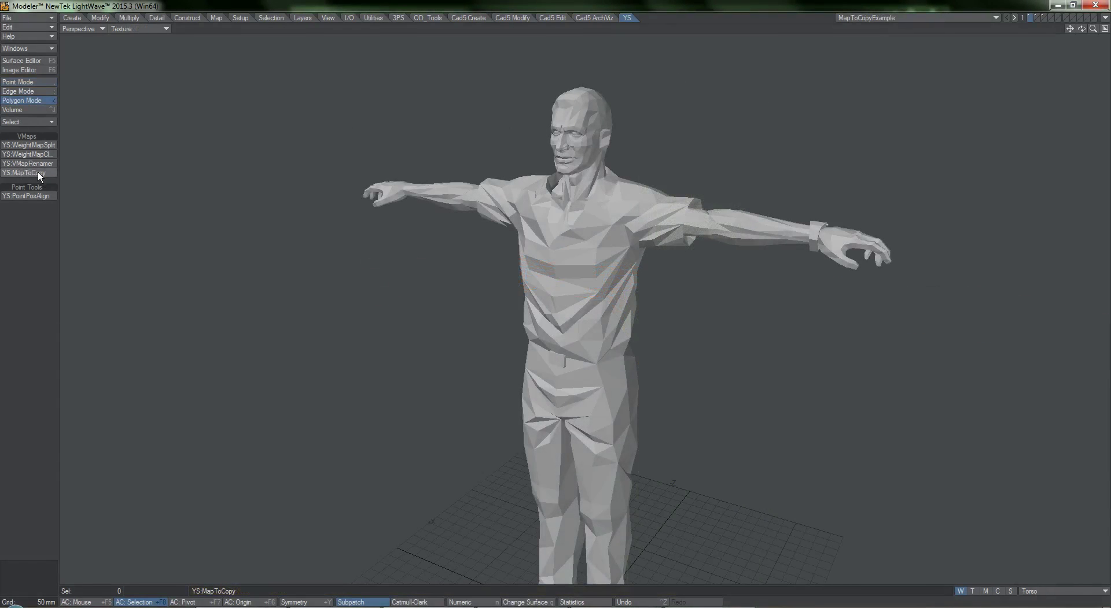
Open the YS:MapToCopy tool for the MapToCopyExample figure and move its window clear of the model
click(37, 172)
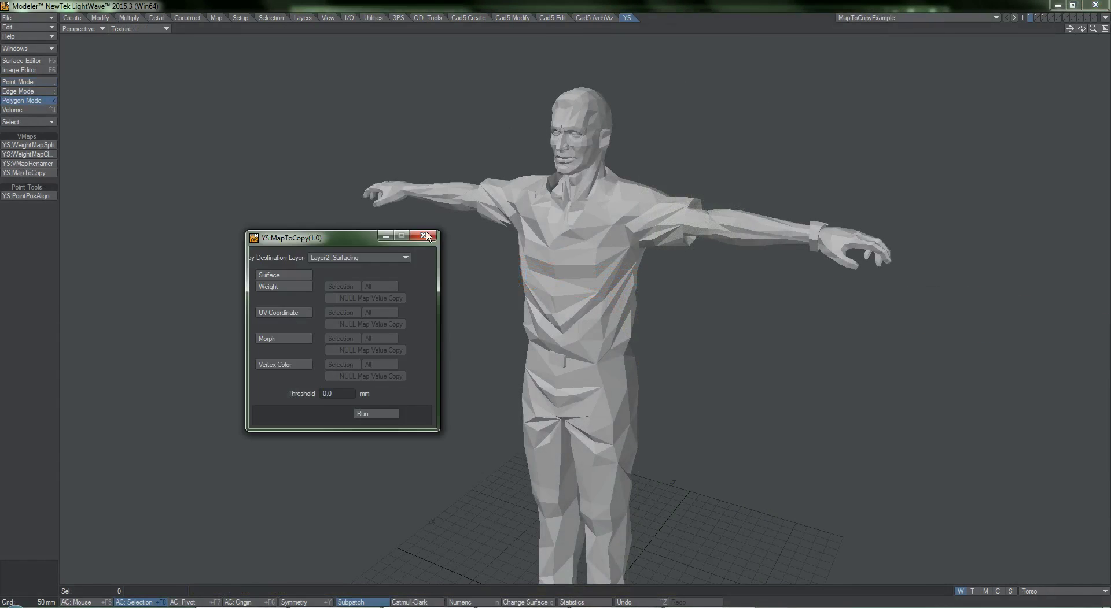
drag(347, 235, 328, 228)
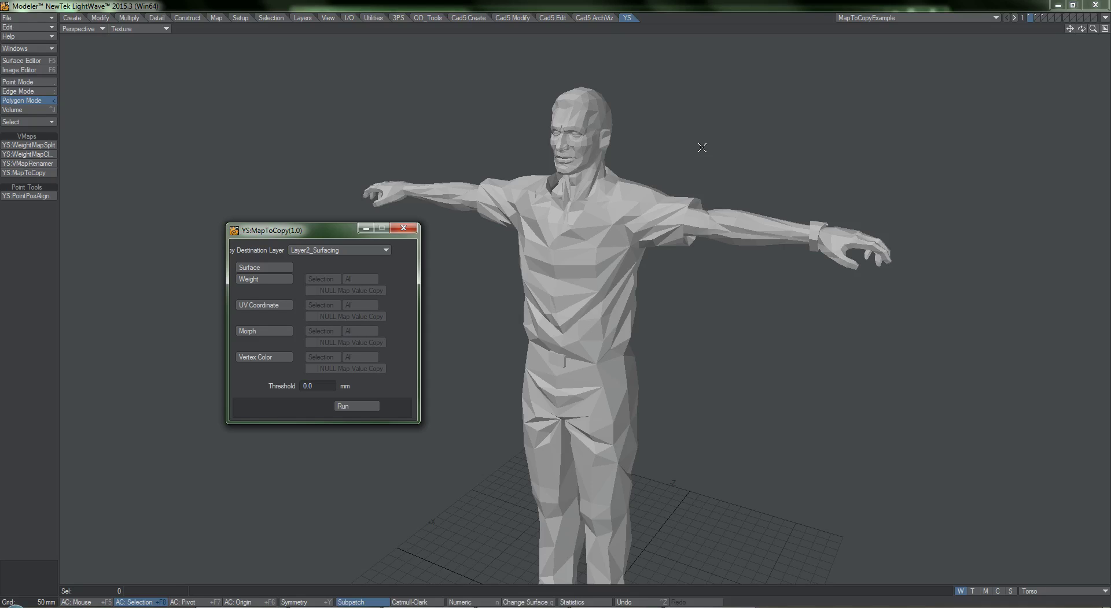
View the first three layers of MapToCopyExample in turn, and show the third layer in Weight Shade
click(1029, 19)
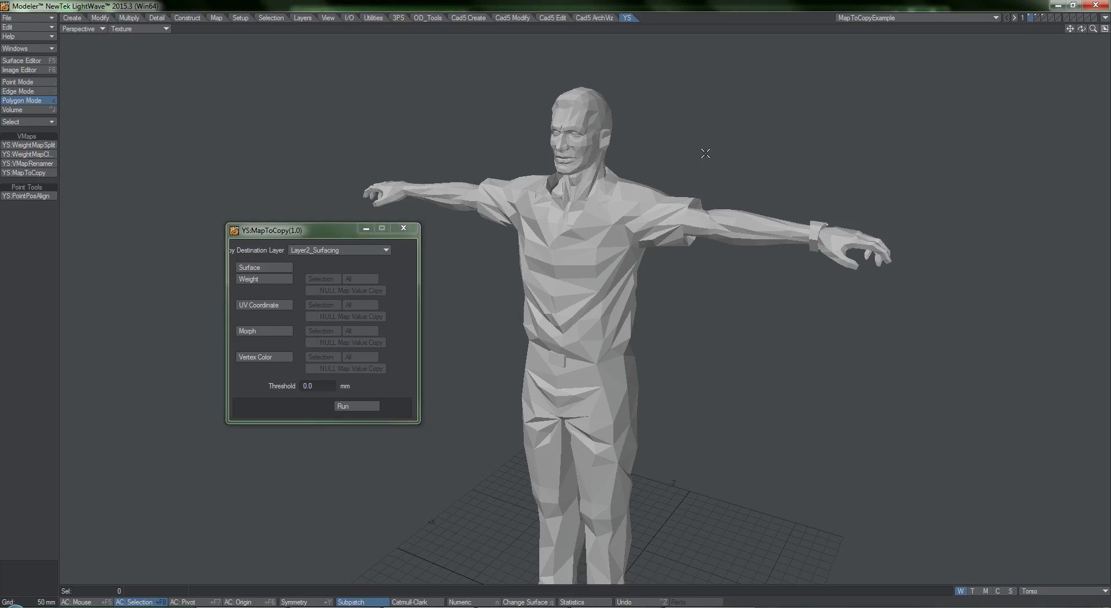
click(1036, 18)
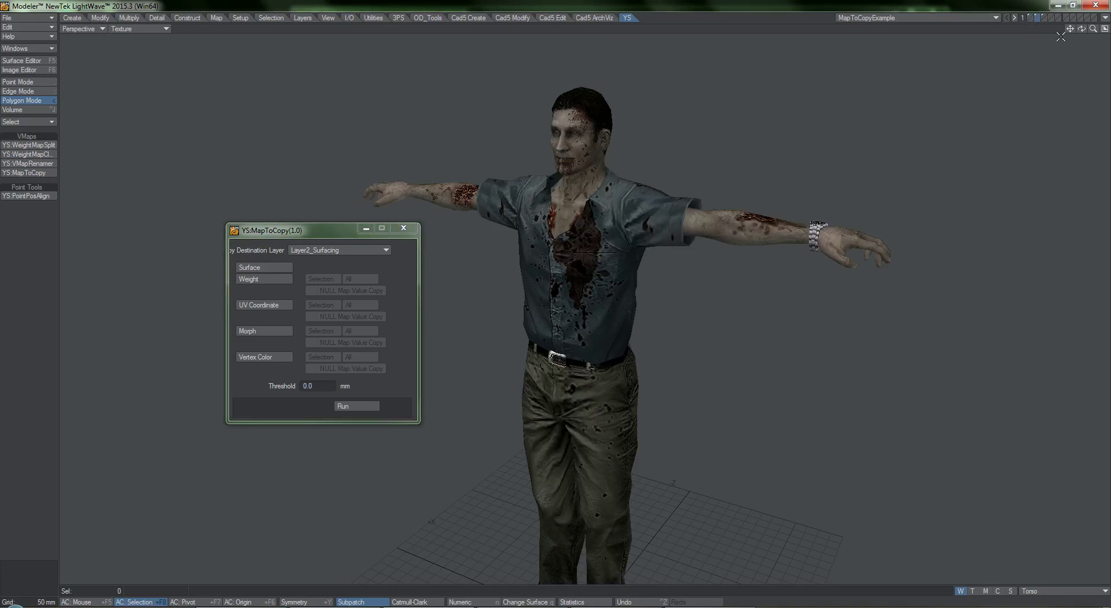
click(1043, 18)
click(155, 29)
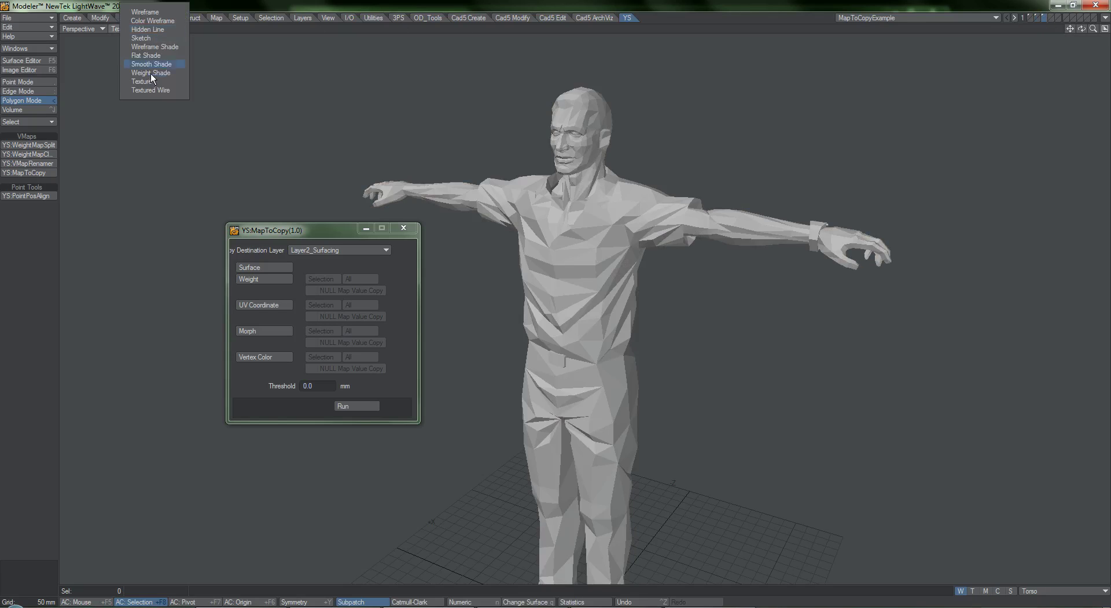
click(151, 74)
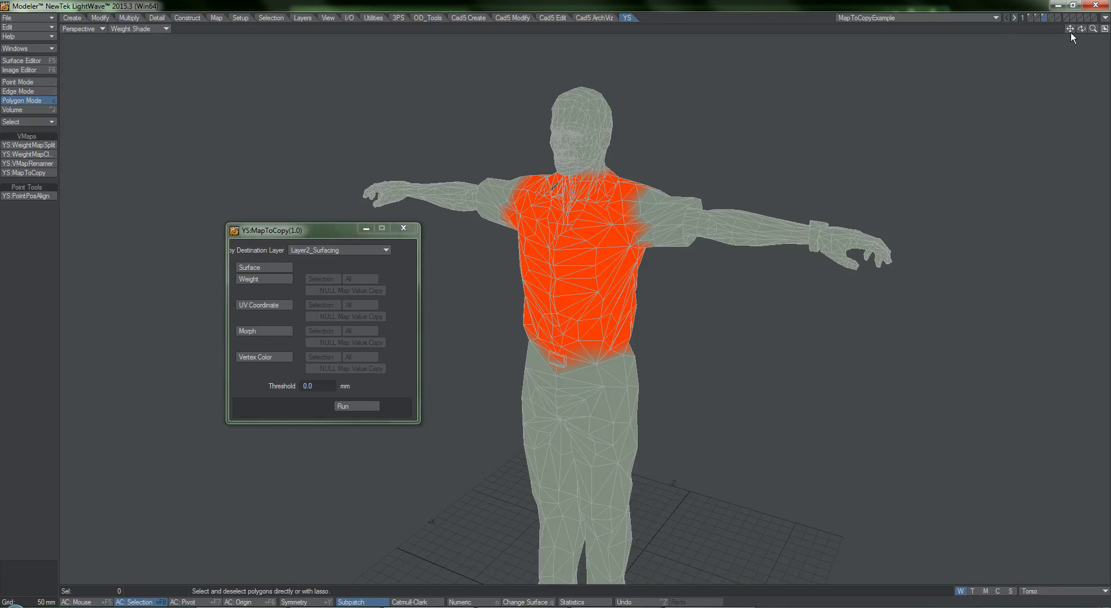
Switch the viewport display to Textured Wire and show the second layer of MapToCopyExample
click(153, 29)
click(134, 94)
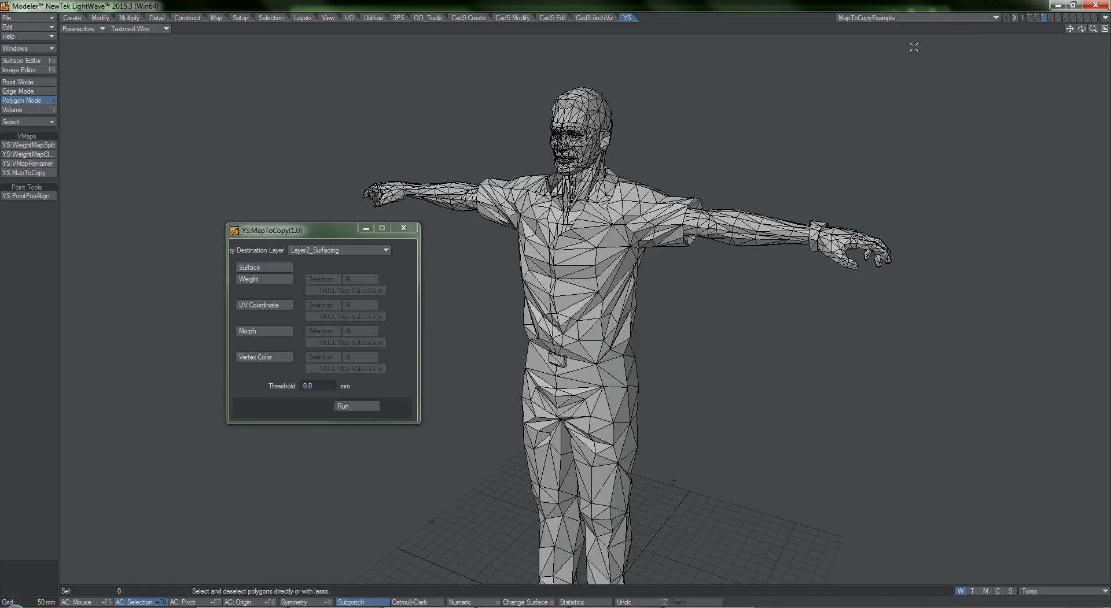
click(1036, 16)
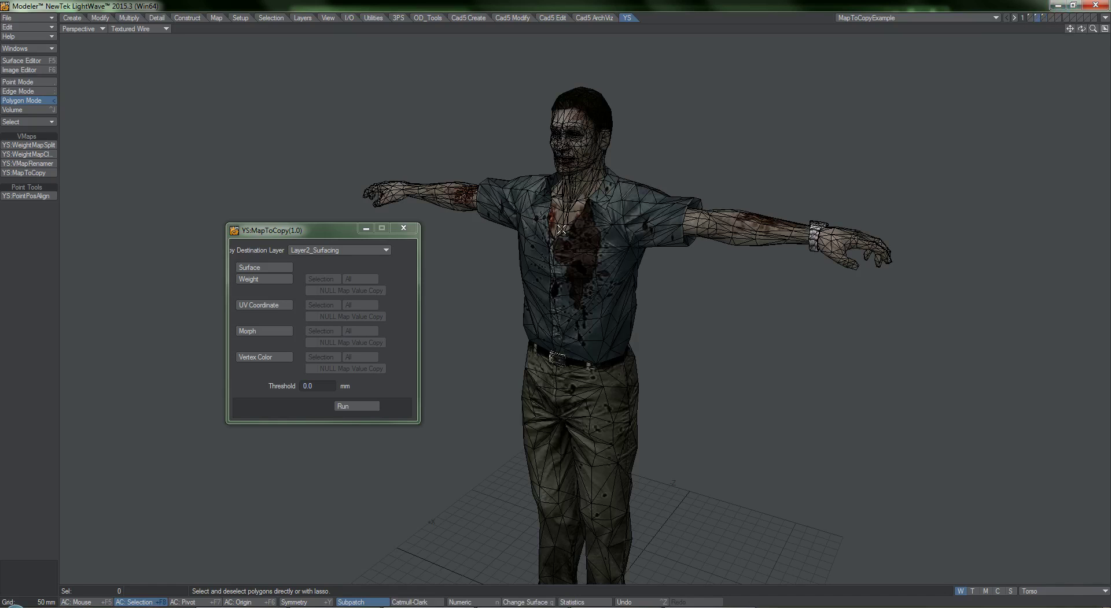
Copy the second layer's surfaces and all UV coordinates to Layer1_BaseModel, and show the first layer
click(305, 253)
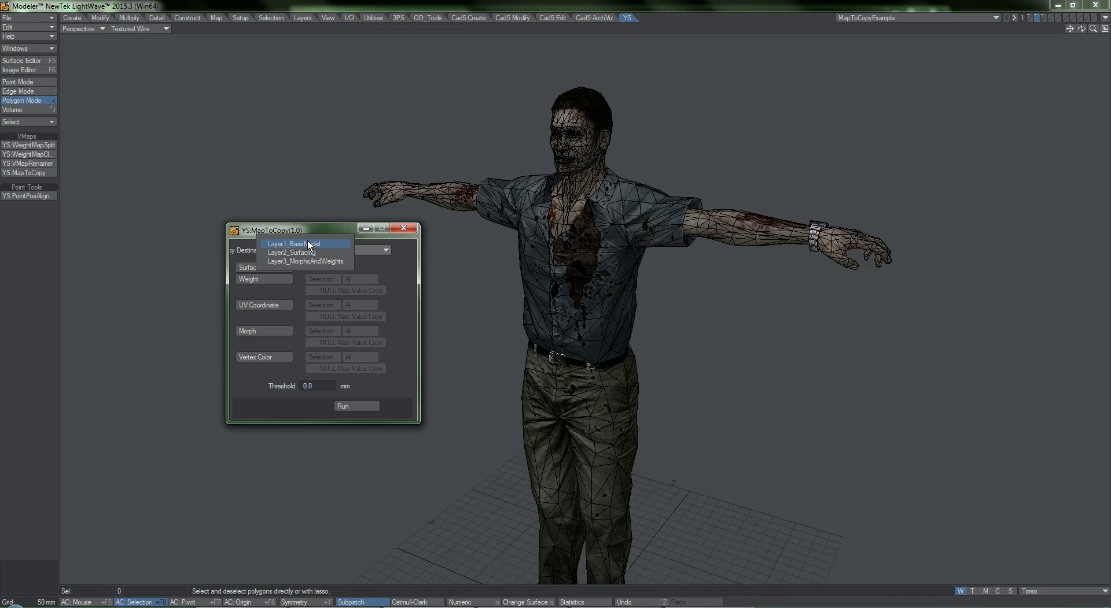
click(308, 245)
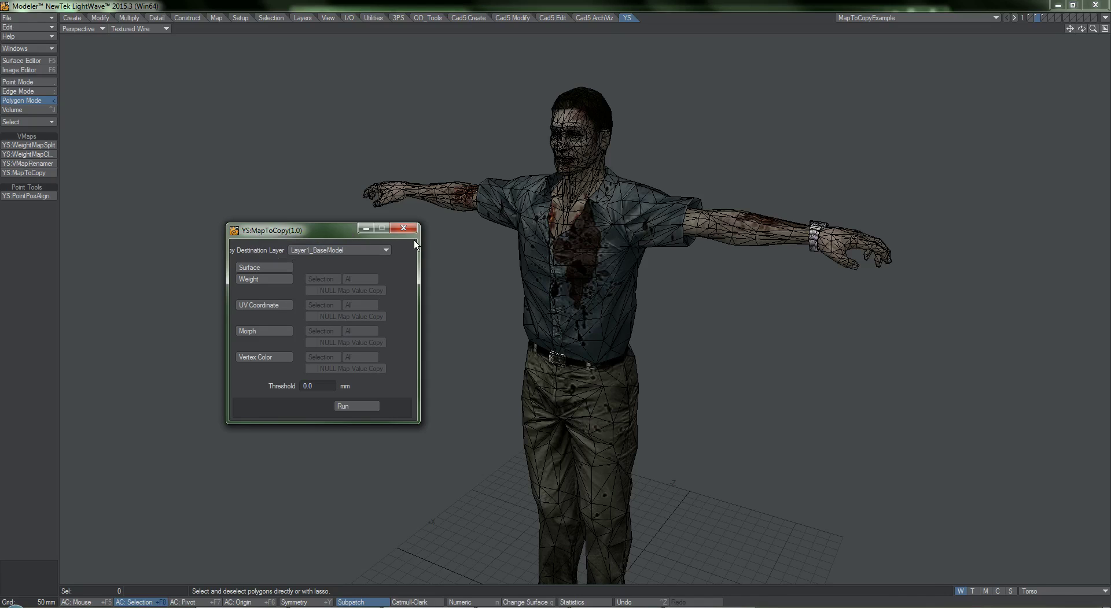
click(266, 307)
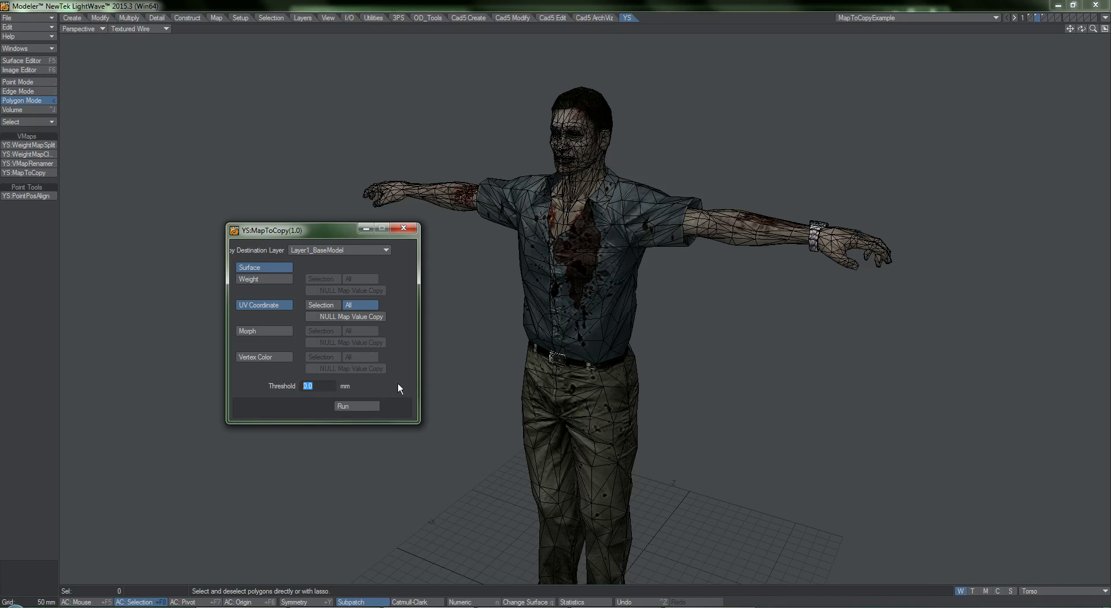
click(348, 407)
click(1033, 17)
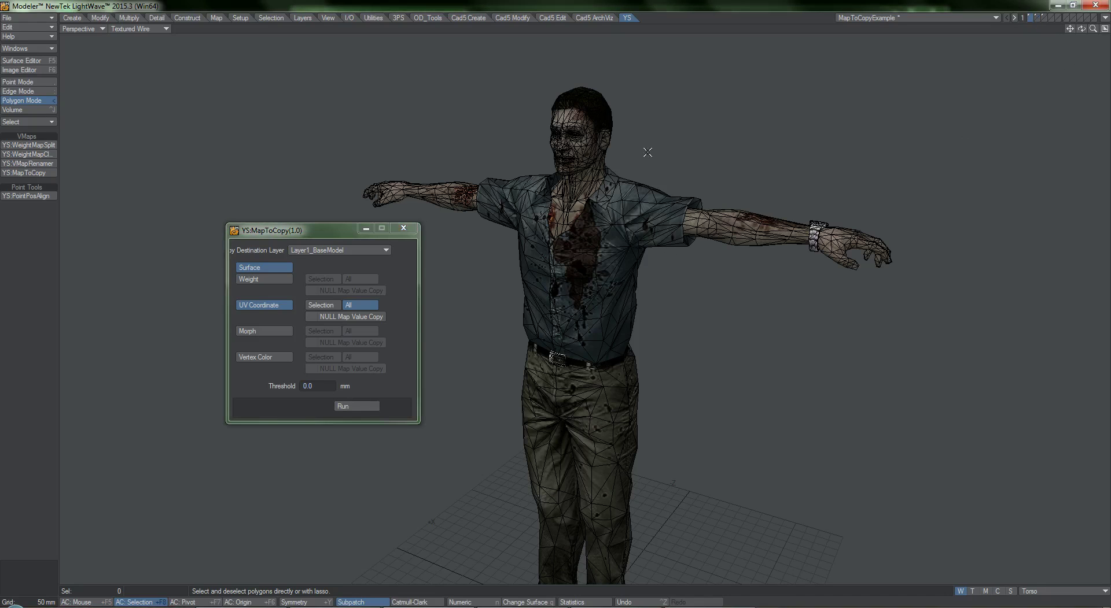
Copy only the selected weight and morph maps from the third layer to Layer1_BaseModel, and show the first layer
click(1042, 16)
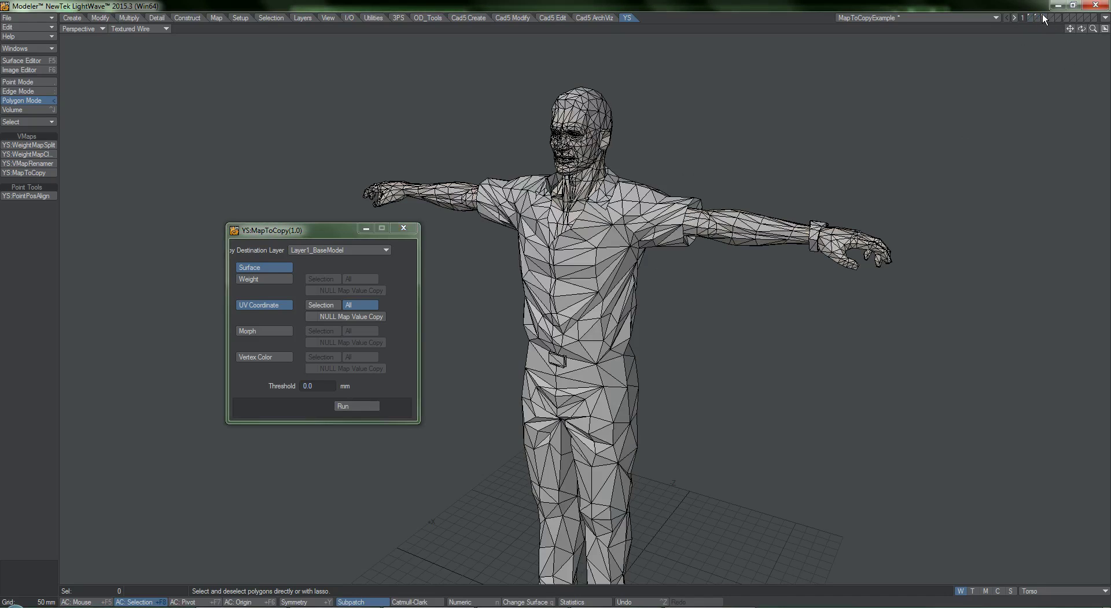
click(266, 267)
click(273, 309)
click(277, 279)
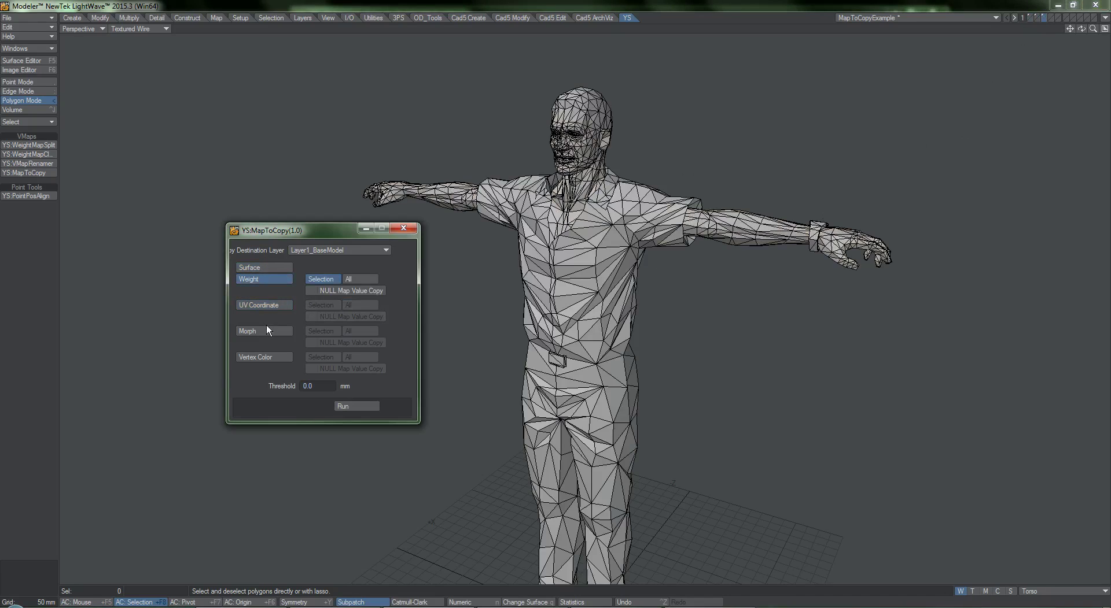
click(265, 332)
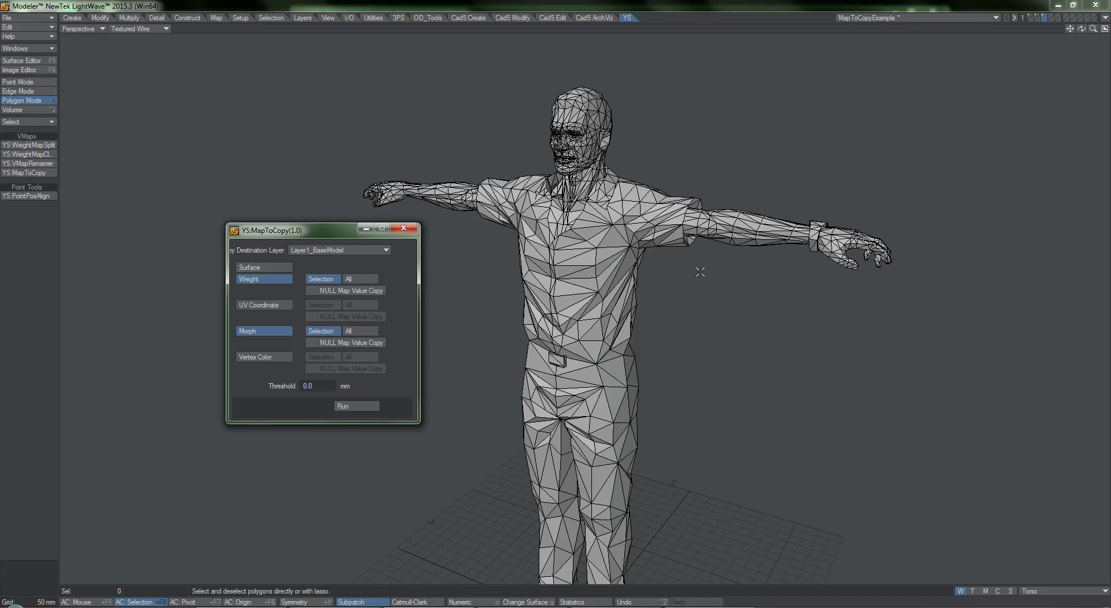
click(1029, 16)
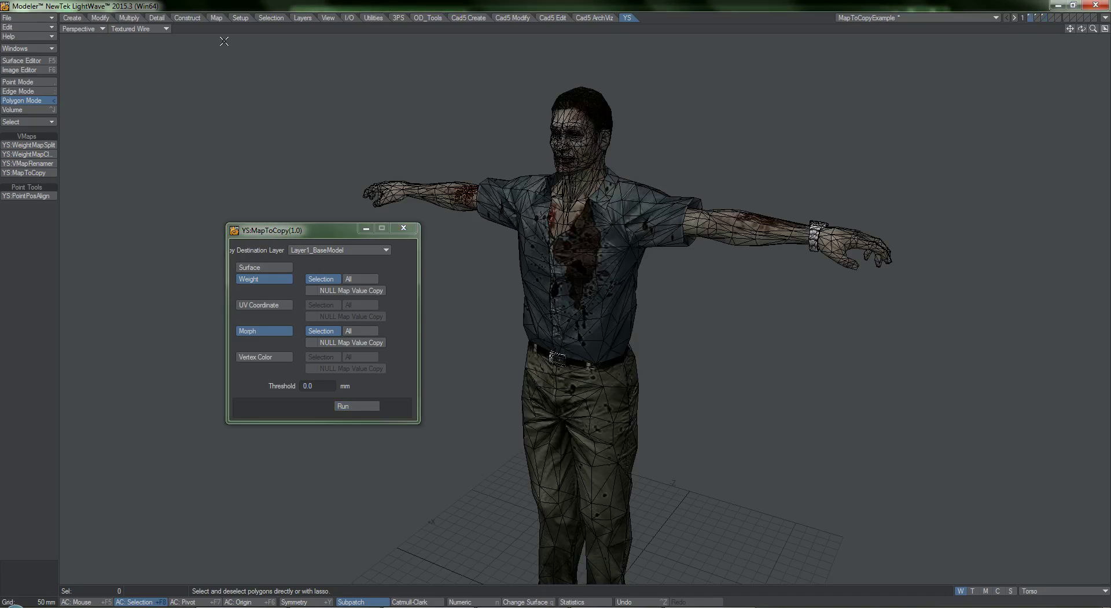
Check the weight map copied to the first layer in Weight Shade, and return the viewport to Textured Wire
click(140, 31)
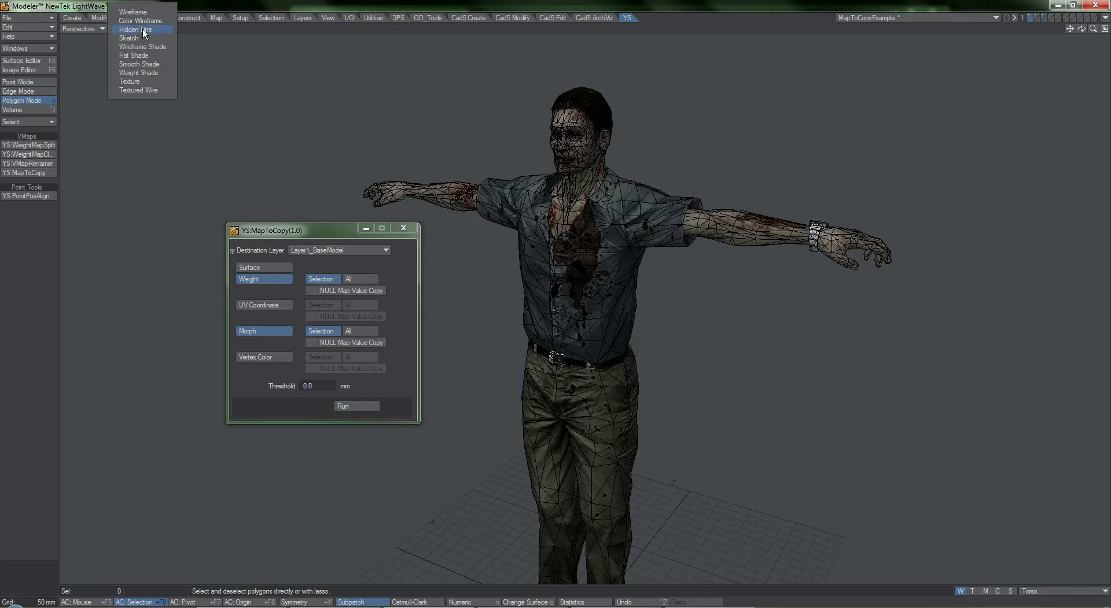
click(148, 73)
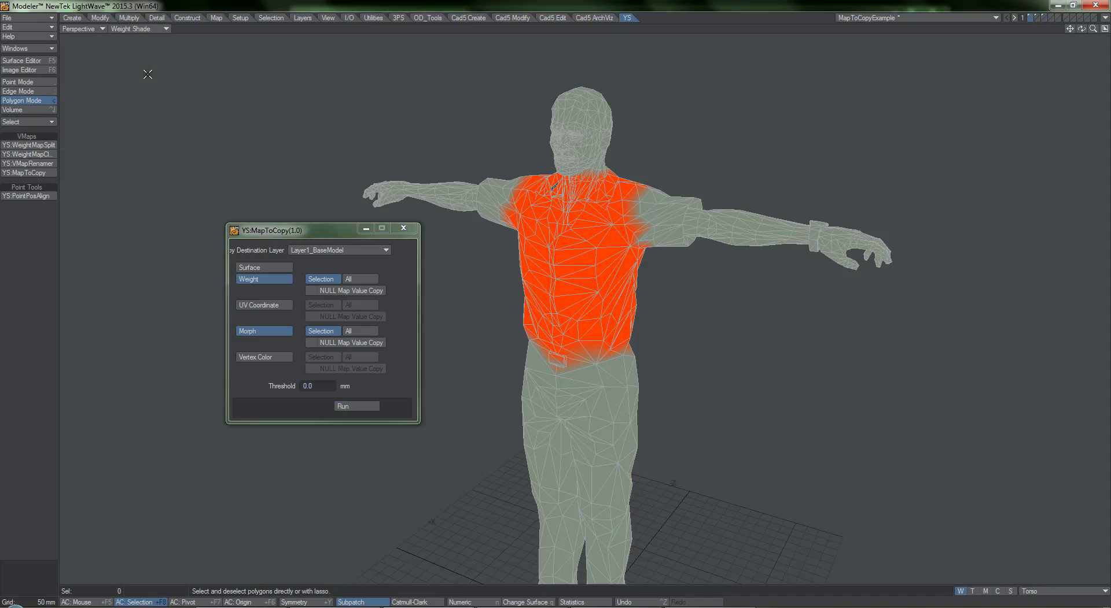
click(142, 33)
click(229, 5)
click(140, 29)
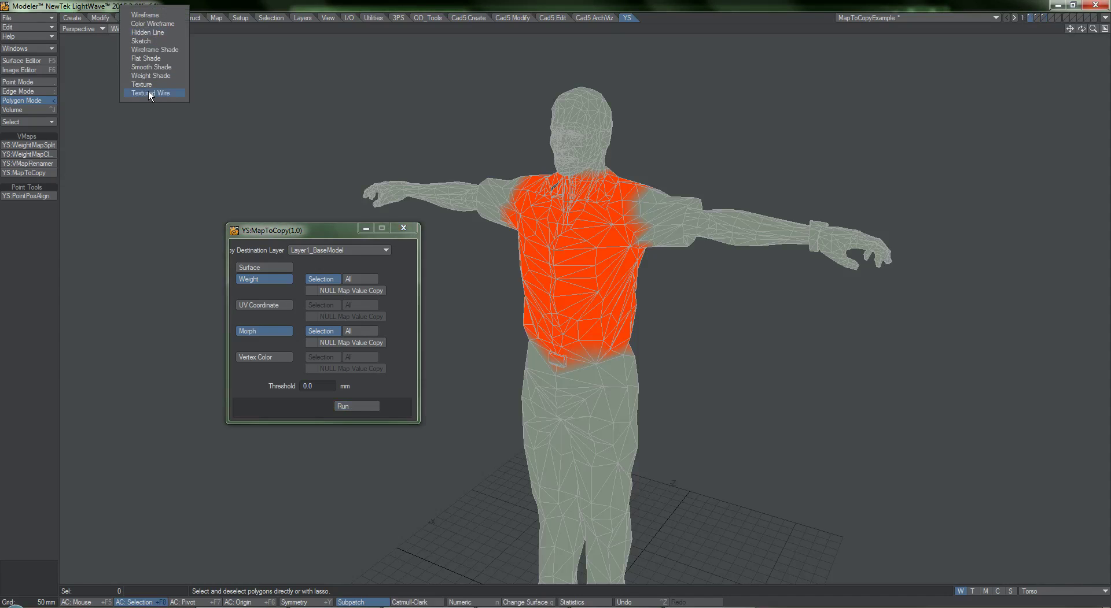
click(149, 93)
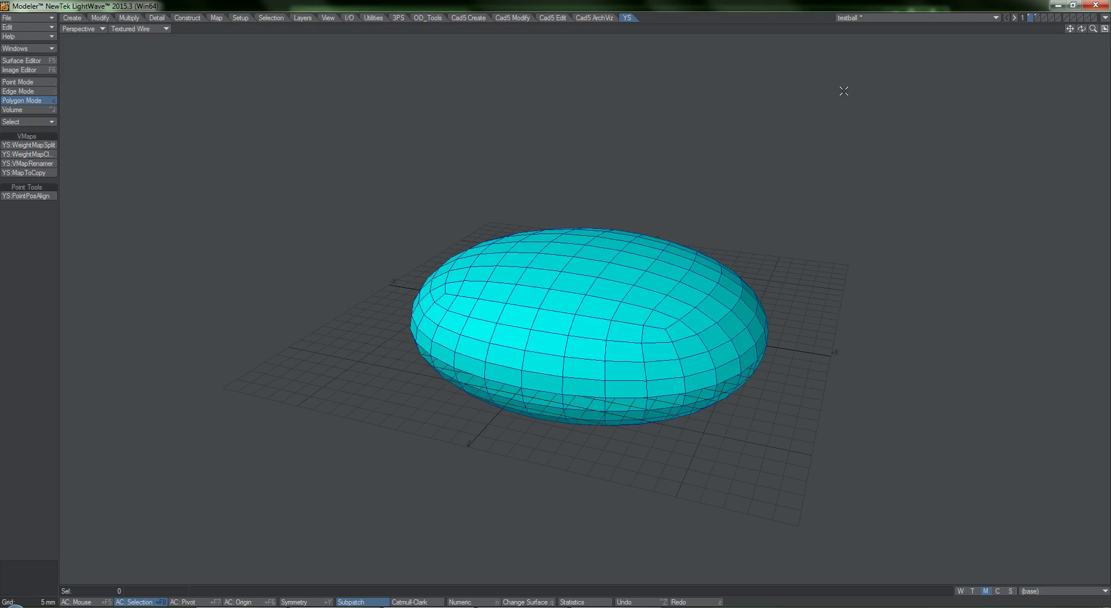
Try to create a BkgMorph endomorph on testball's first layer from the spiked second layer in the background, and undo it
click(1037, 17)
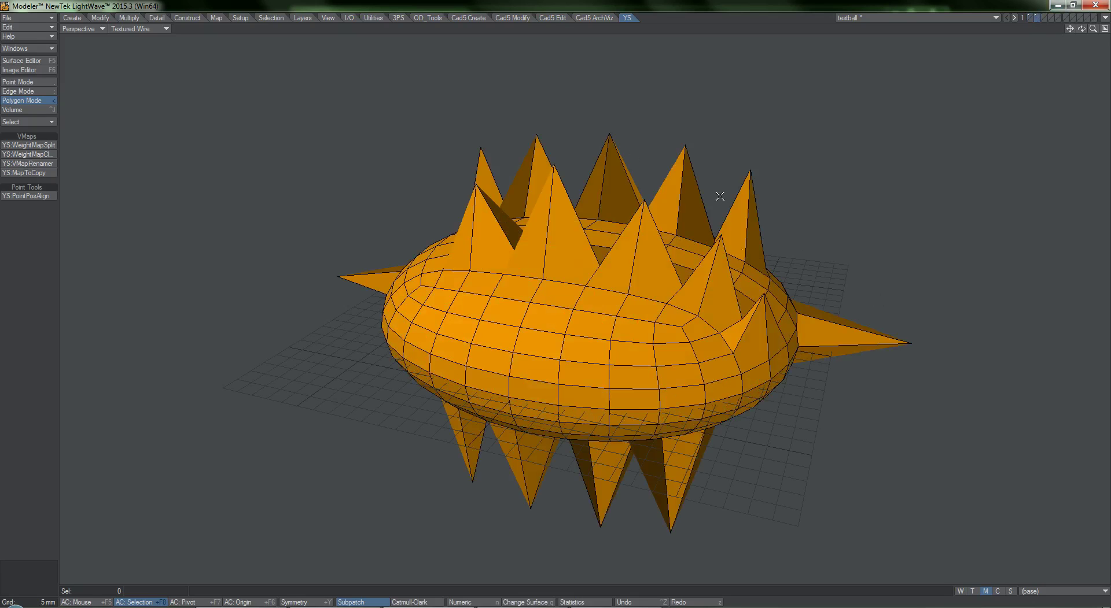
click(1030, 15)
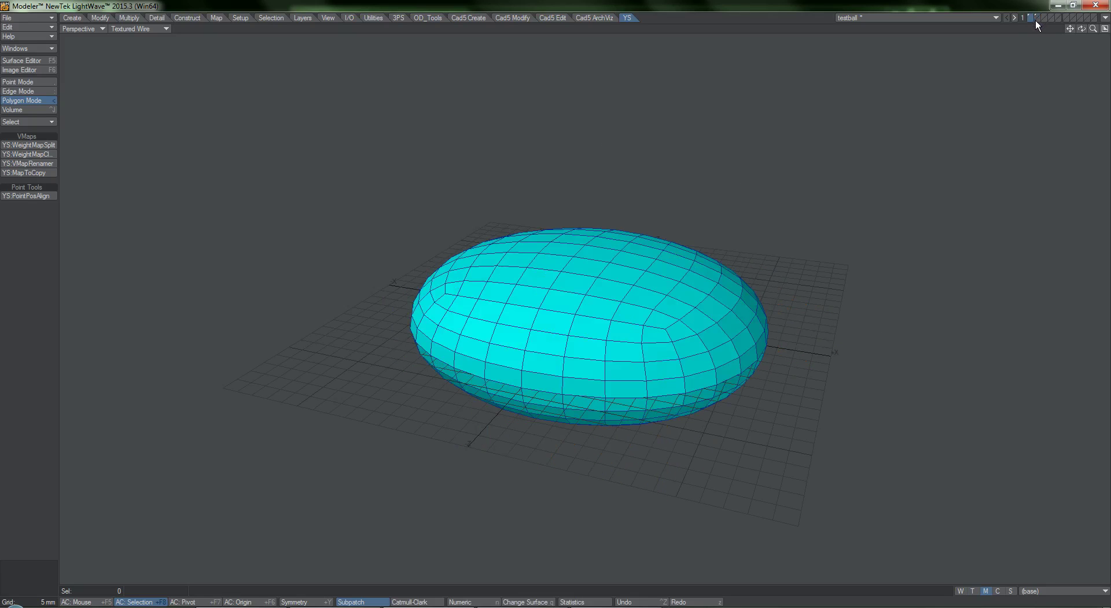
click(1035, 19)
click(216, 18)
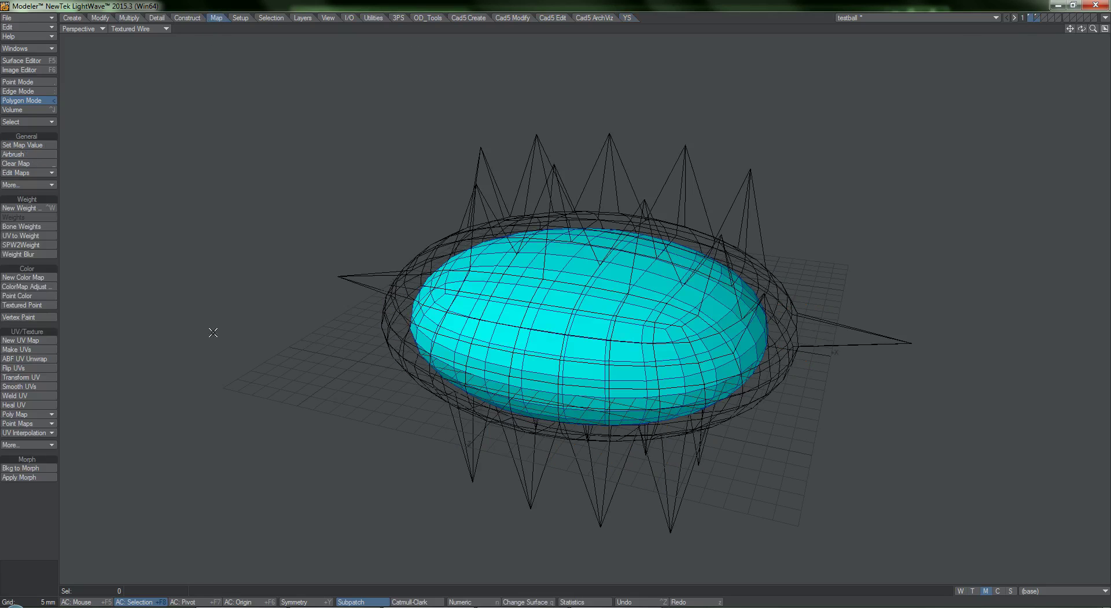
click(23, 469)
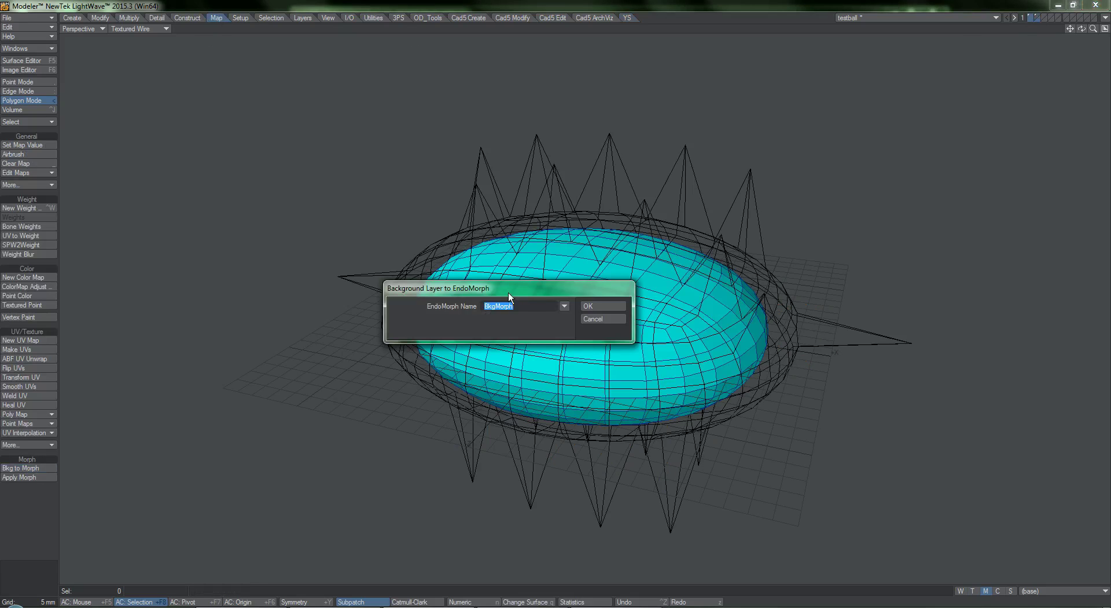
click(598, 305)
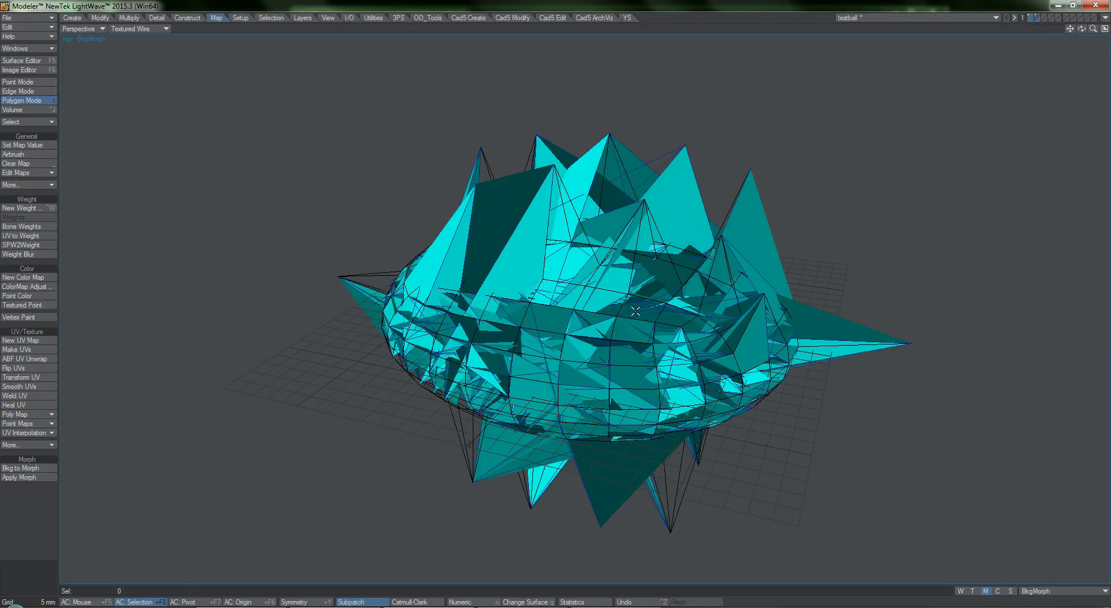
mouse_move(635, 311)
alt+mouse_down()
mouse_move(560, 328)
mouse_move(617, 306)
alt+mouse_up()
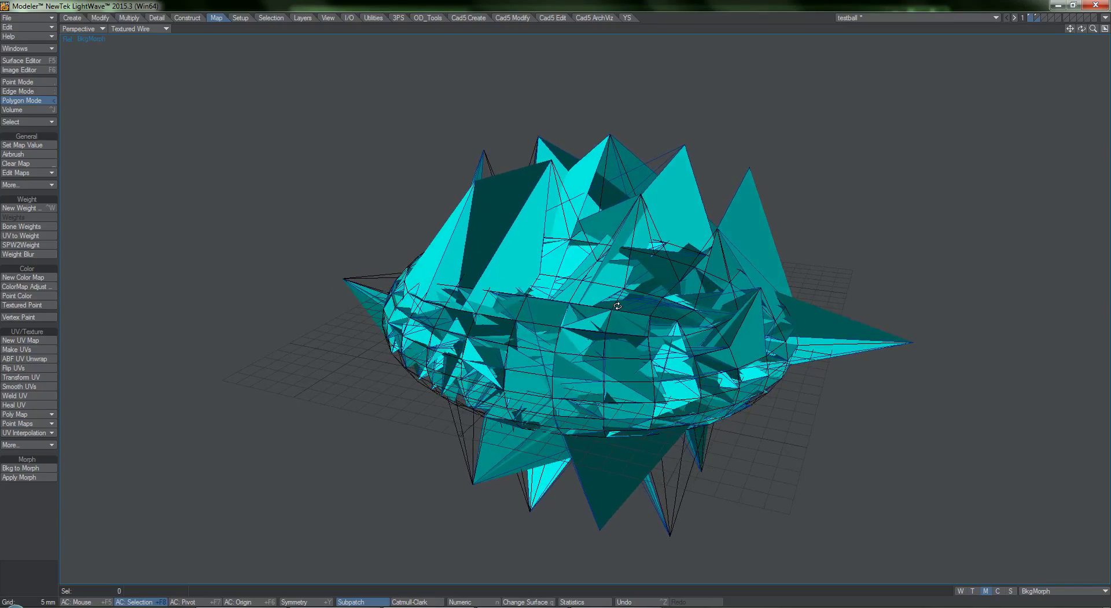
click(628, 20)
key(ctrl+z)
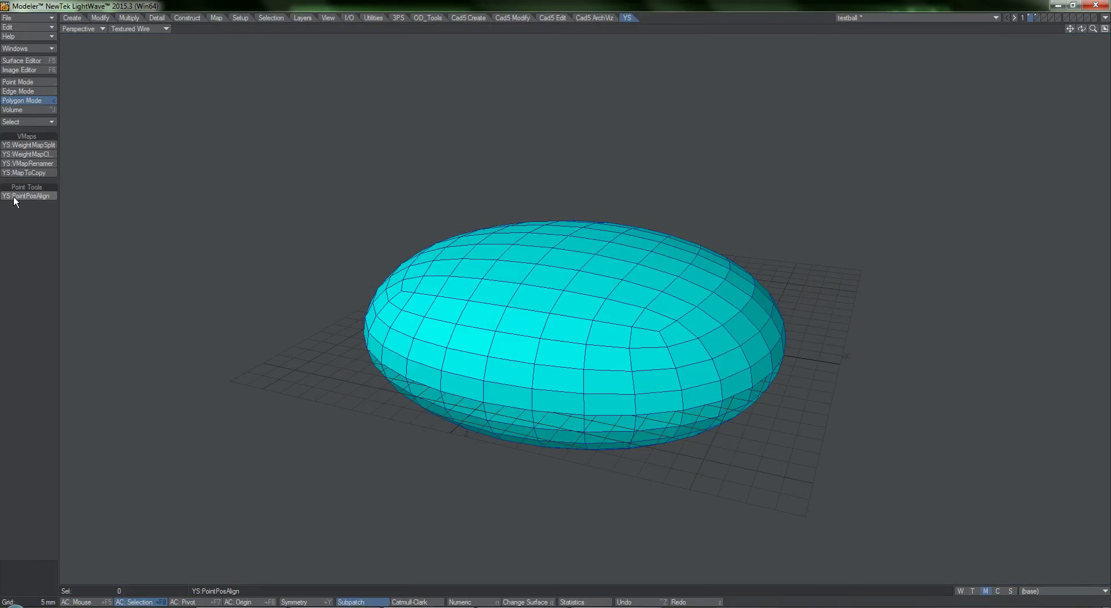
Open YS:PointPosAlign and examine its Base and Target layer numbers and vertex settings
click(27, 196)
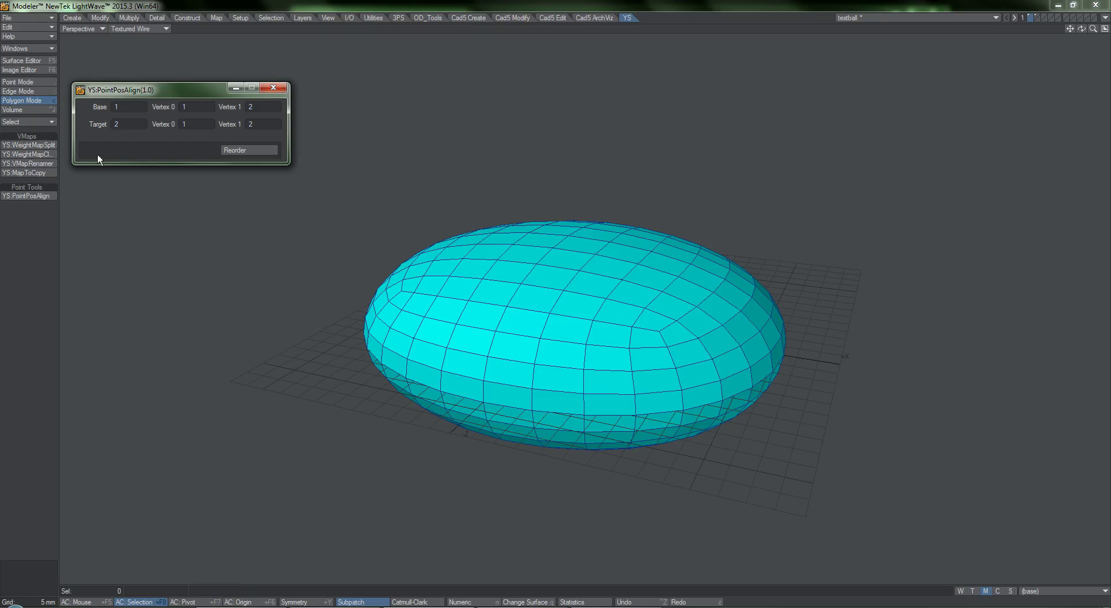
click(132, 108)
click(1029, 18)
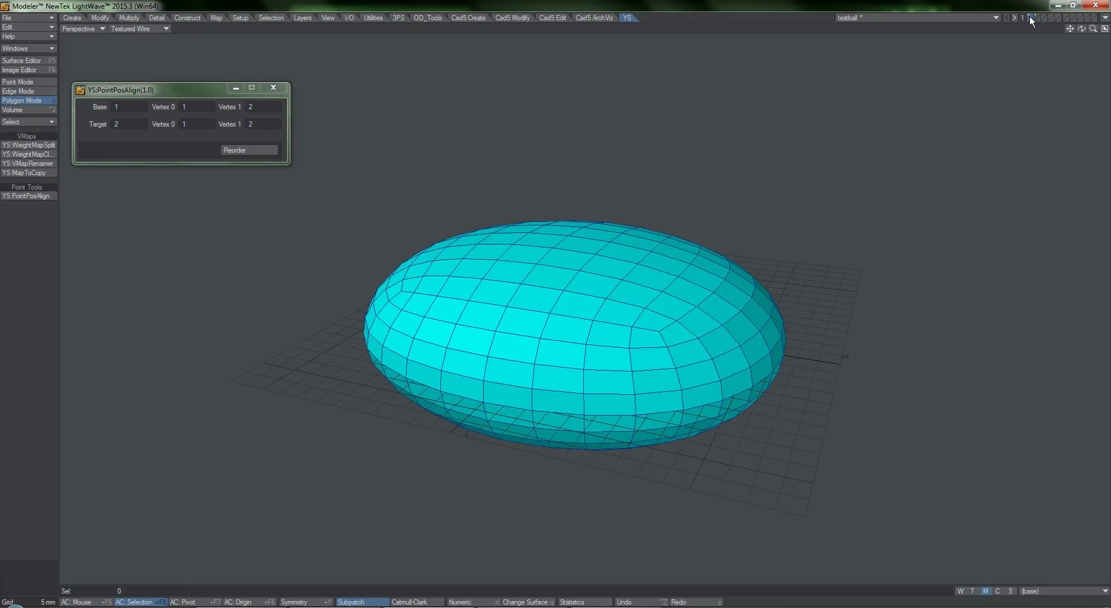
click(89, 110)
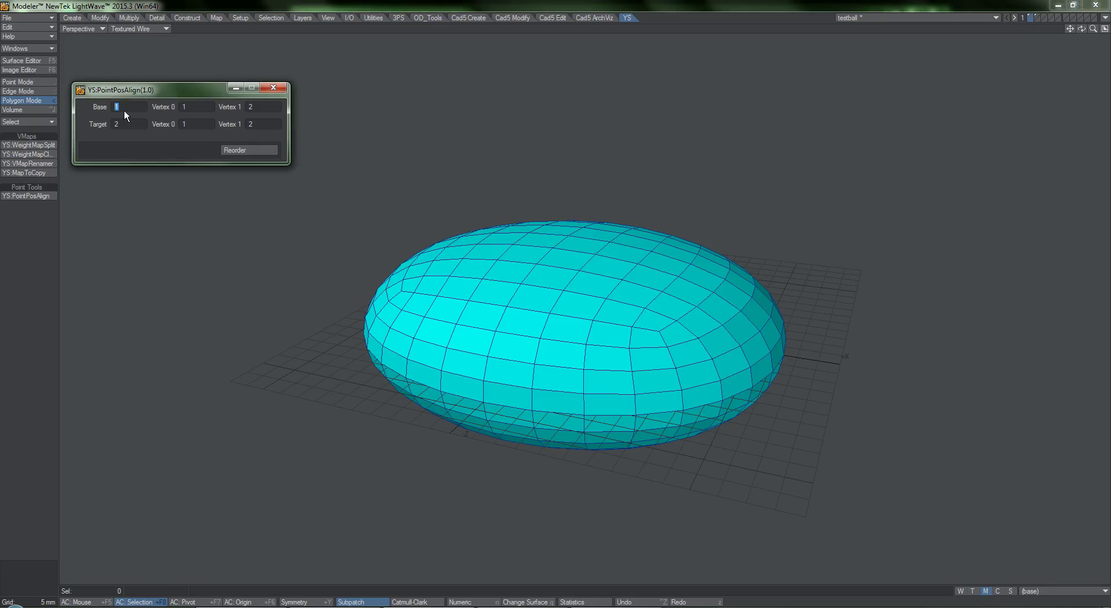
click(89, 128)
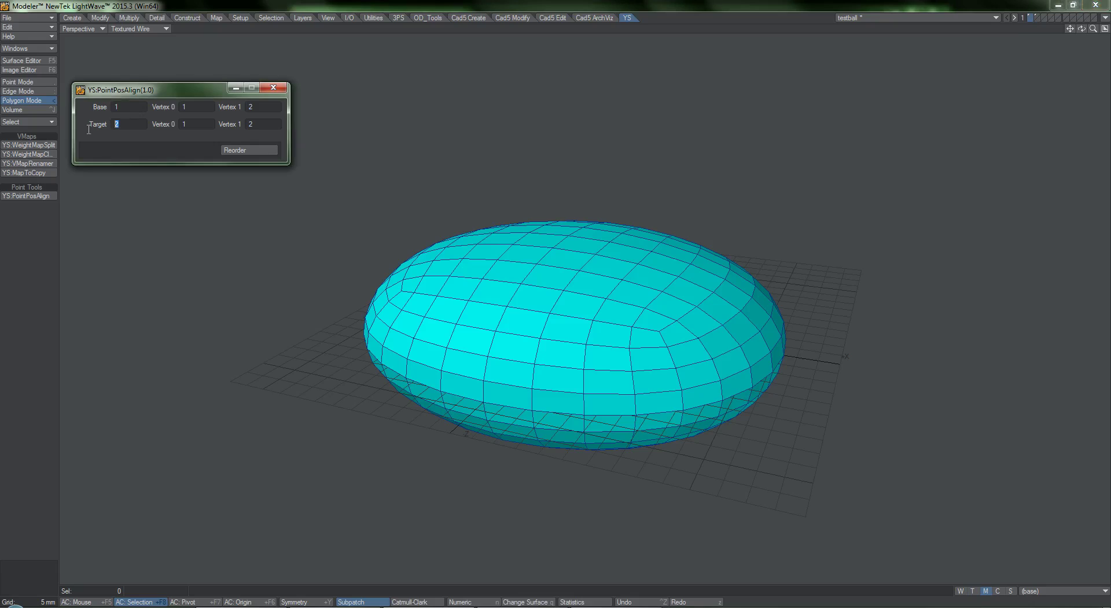
click(125, 106)
key(Tab)
key(Tab)
click(156, 111)
Open the selection info in Point Mode and select two adjacent points near the first layer's three-polygon corner to read their numbers
click(26, 82)
click(46, 49)
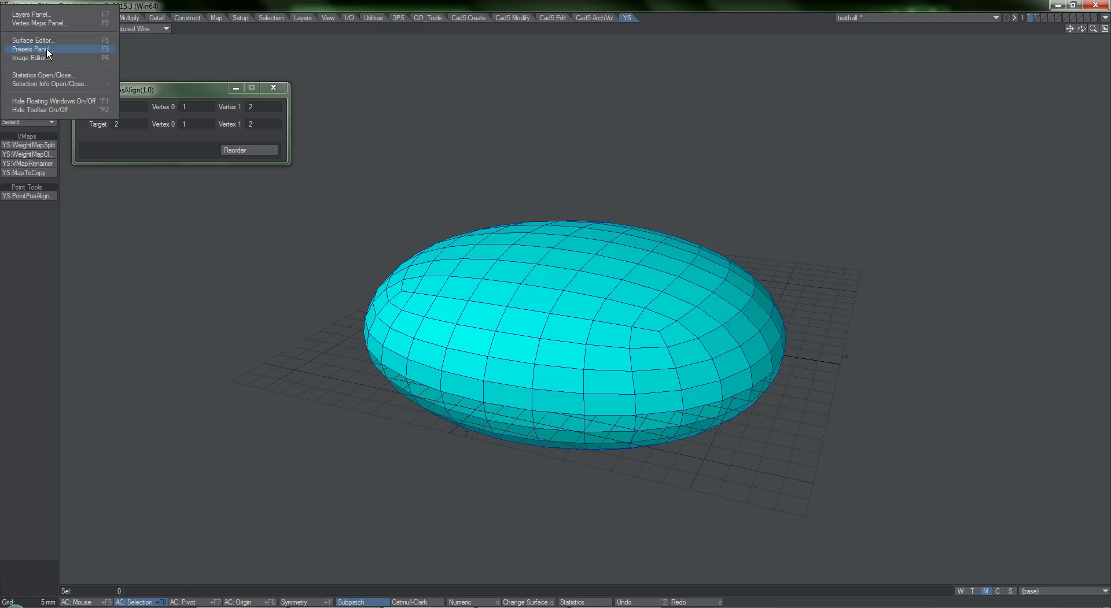
click(52, 85)
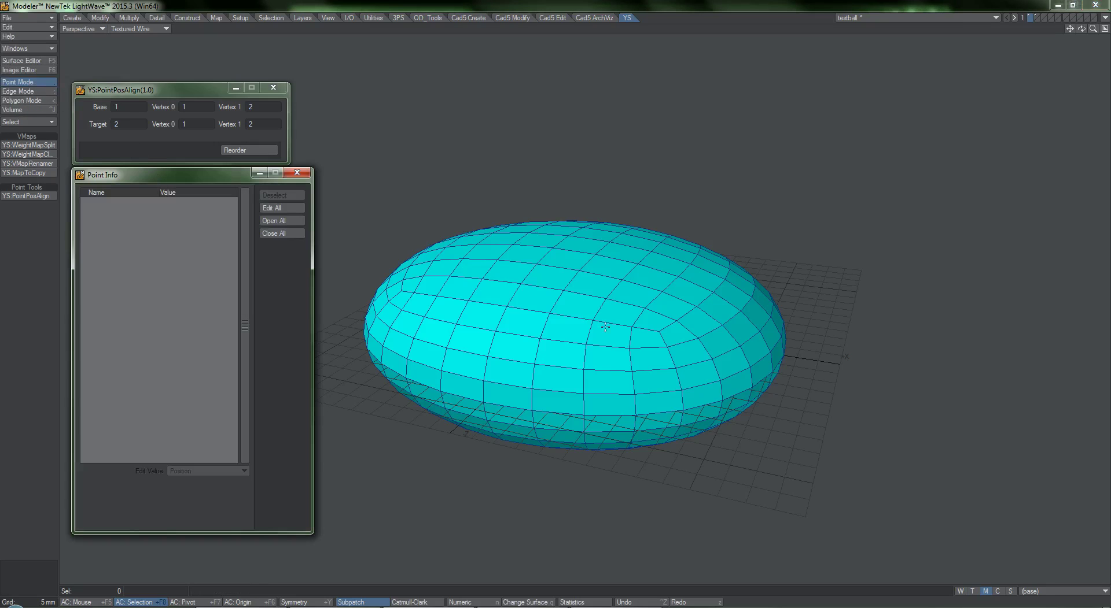
click(629, 327)
click(660, 331)
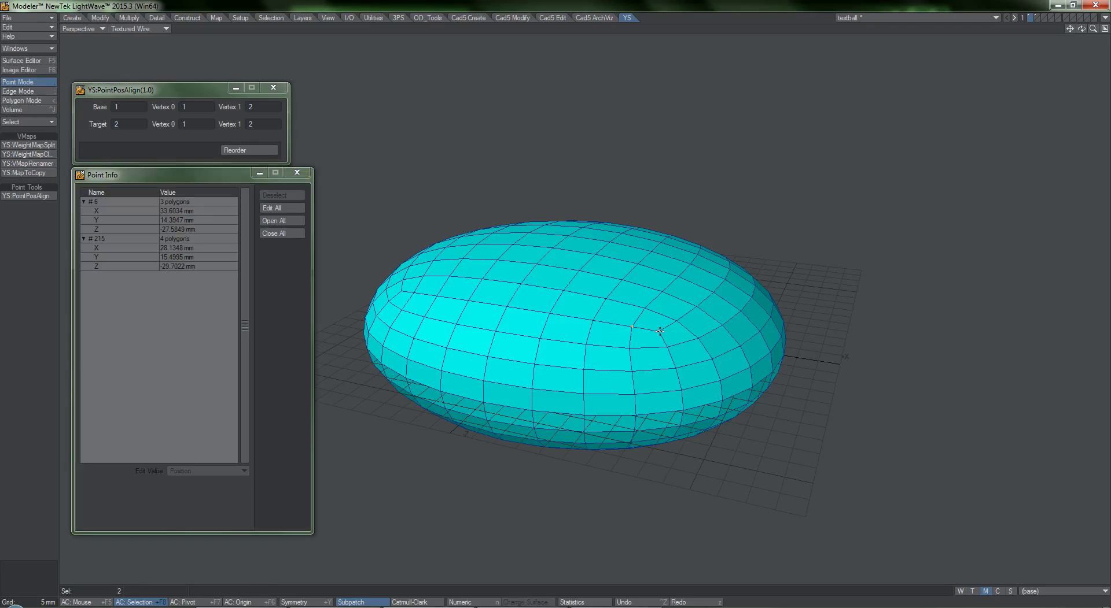
click(279, 209)
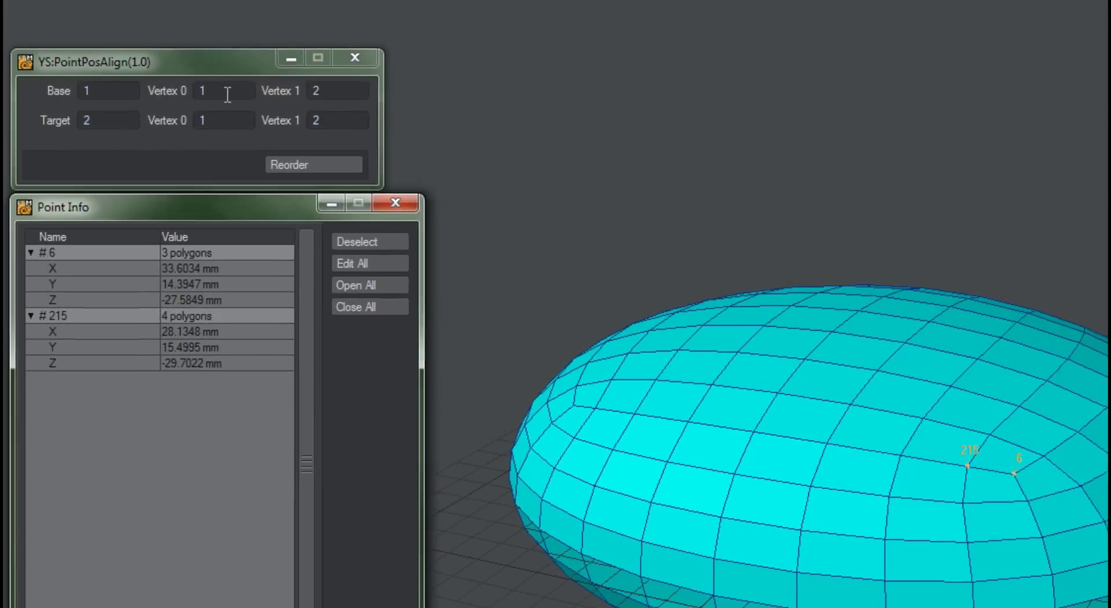
Set the Base layer's Vertex 0 to 215 and Vertex 1 to 6 in YS:PointPosAlign
text(215)
key(Tab)
text(6)
key(Tab)
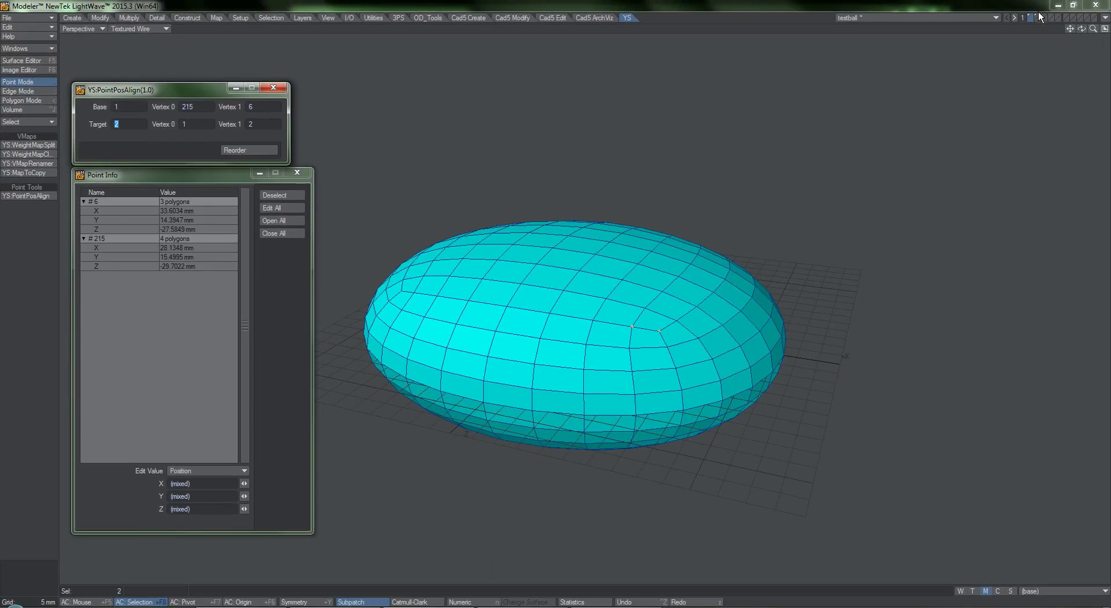
Select the two corresponding adjacent points on the spiked second layer to read their numbers in the point info
click(1036, 17)
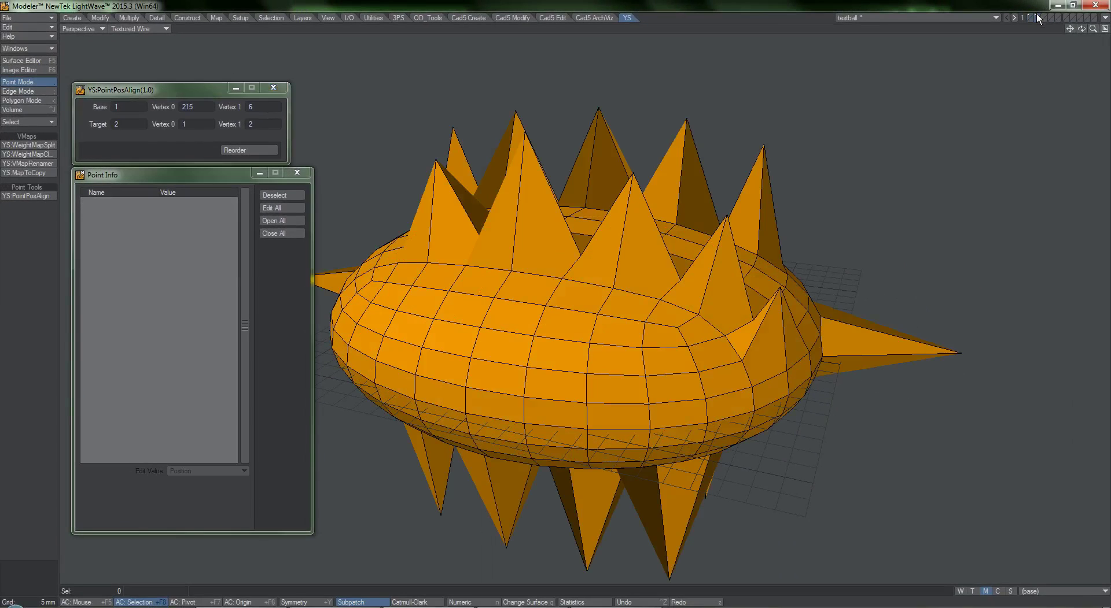
click(643, 322)
click(677, 327)
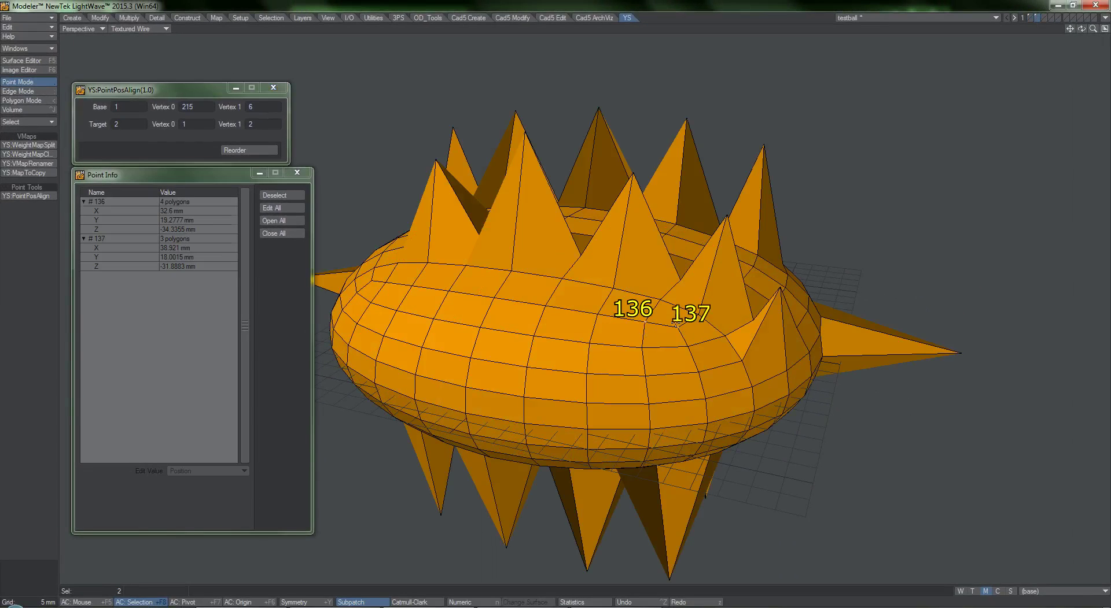
click(281, 207)
Set the Target layer's Vertex 0 to 136 and Vertex 1 to 137, and reorder the points with the second layer in the background
click(188, 123)
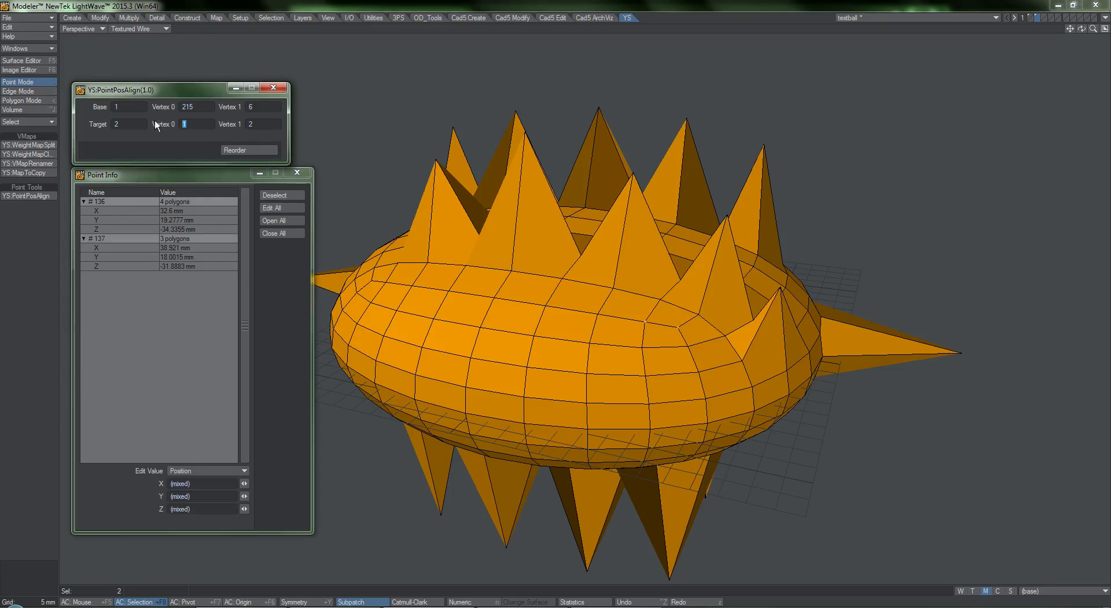
text(136)
key(Tab)
text(137)
click(1035, 18)
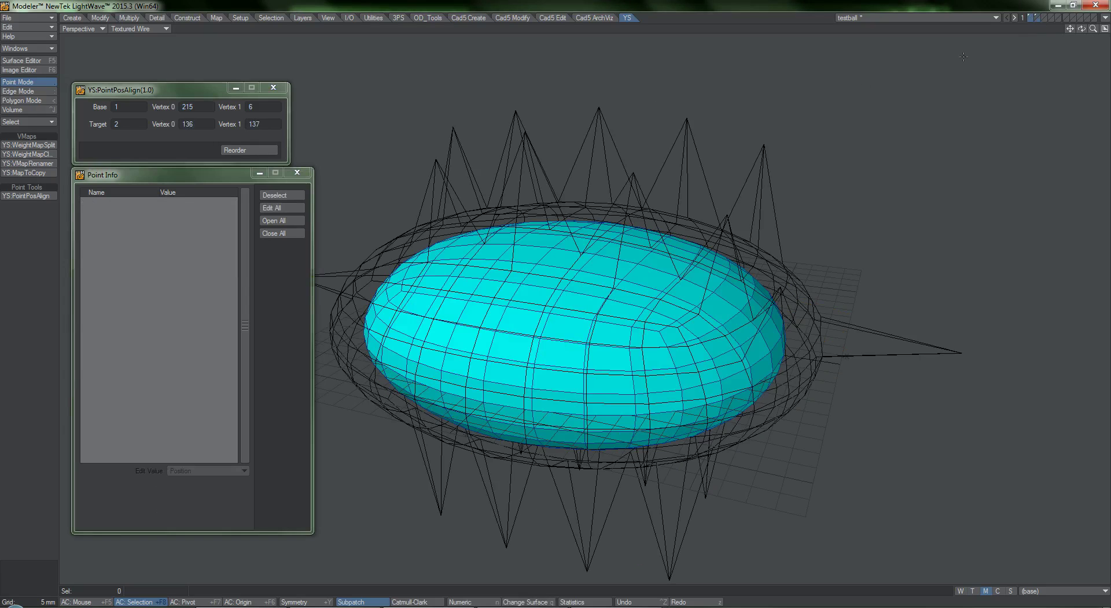
click(248, 150)
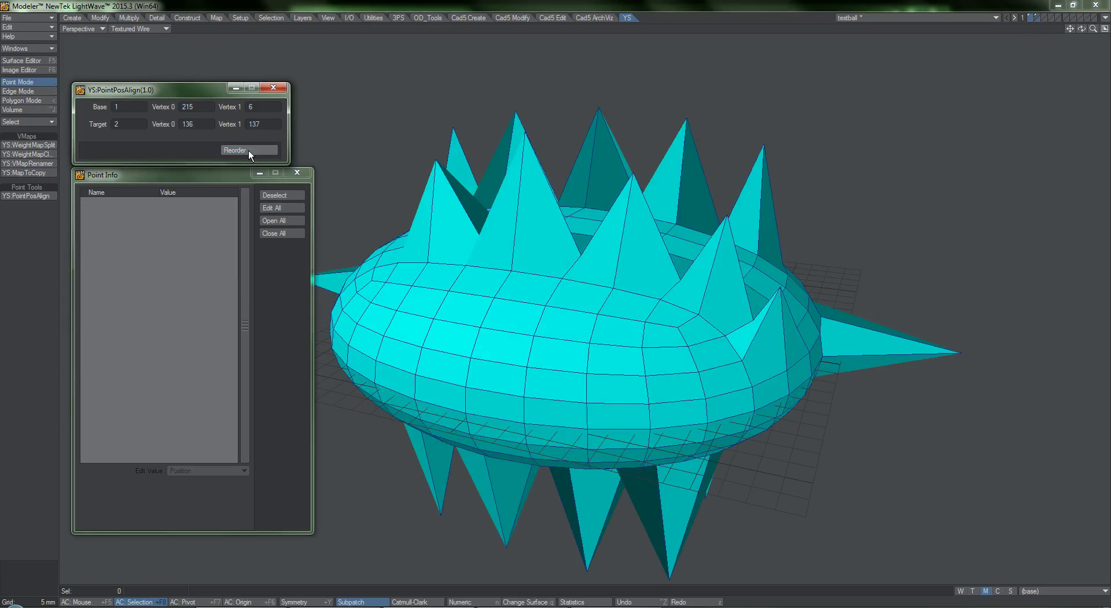
Switch to Polygon Mode and close the selection info window
alt+drag(650, 273, 723, 474)
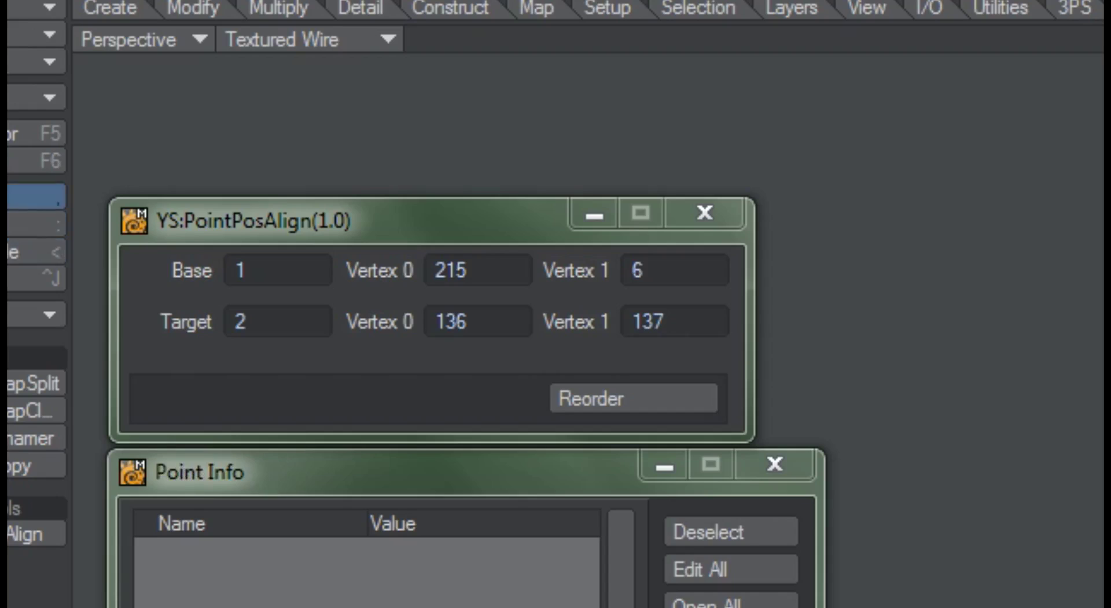
key(ctrl+j)
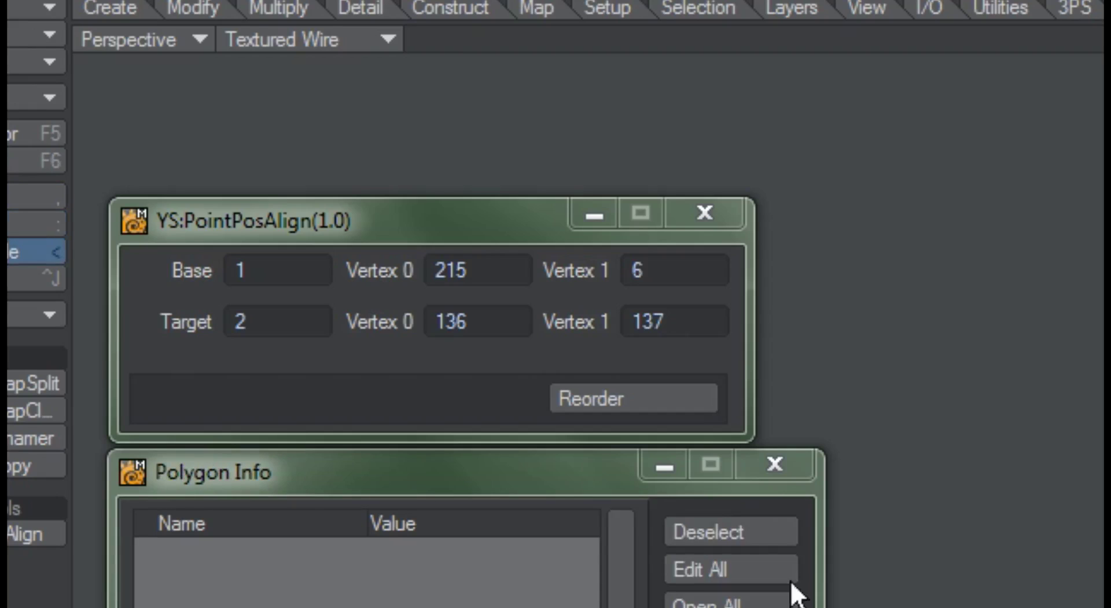
click(775, 465)
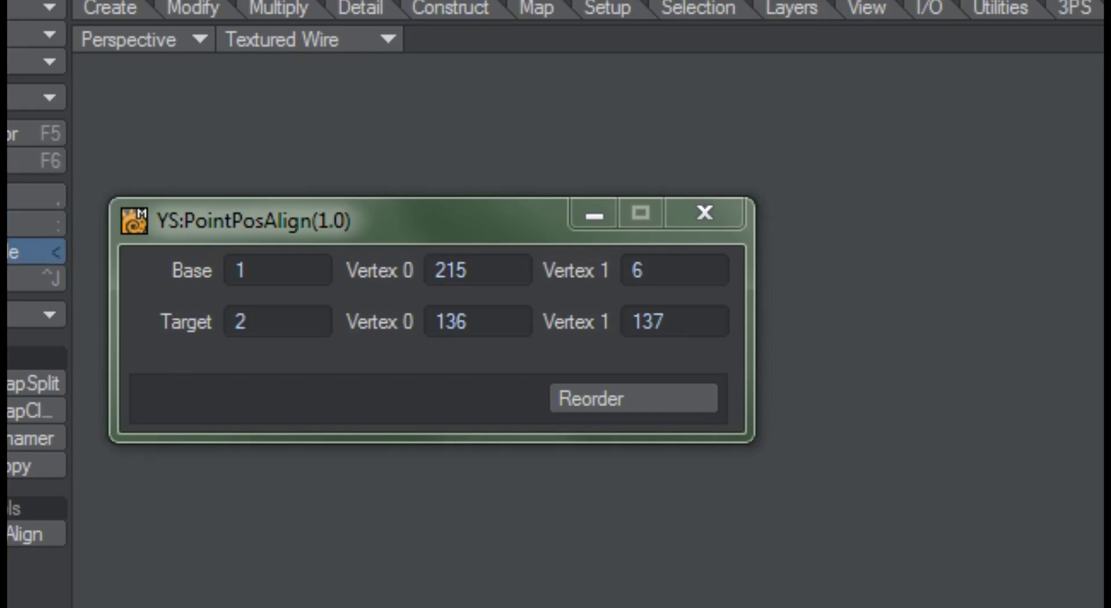
Reorder the weight-mapped first layer's points to the spiked background layer with YS:PointPosAlign, keeping the current Base and Target vertex settings
click(602, 318)
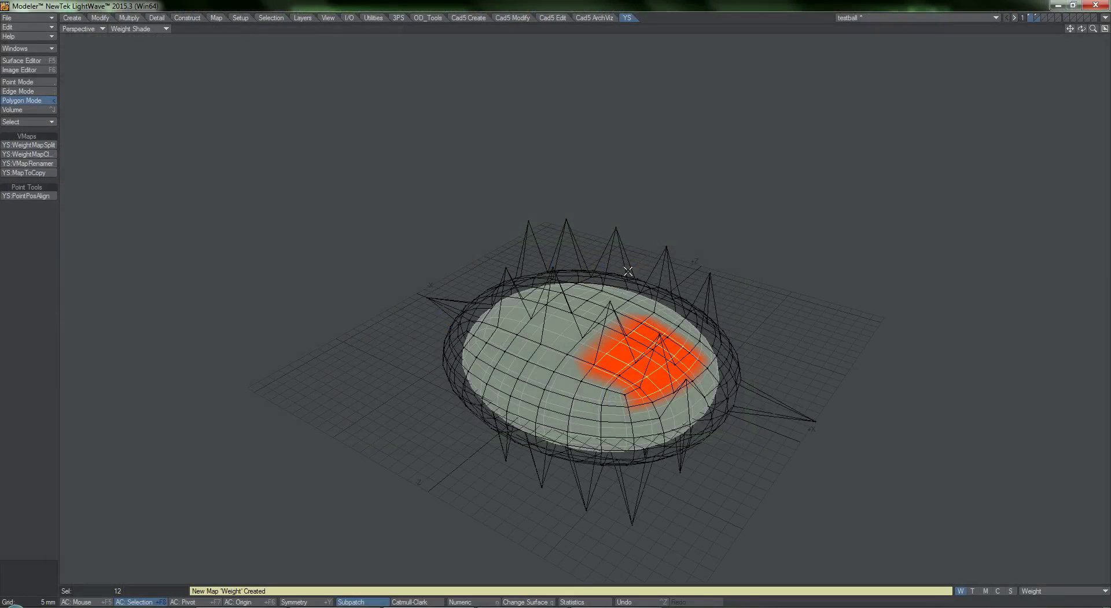
click(32, 197)
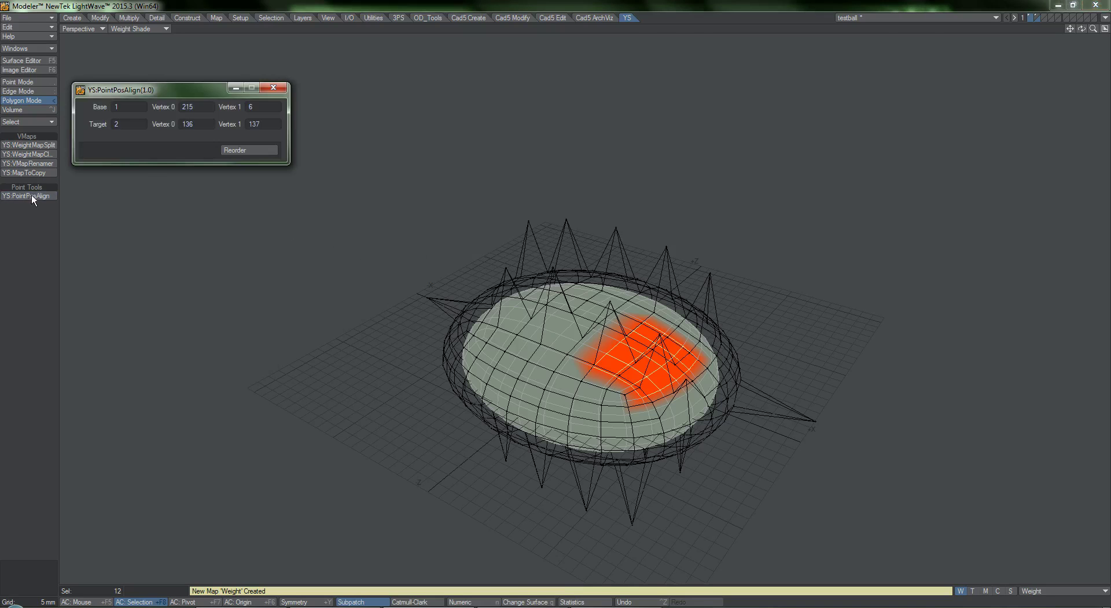
click(262, 151)
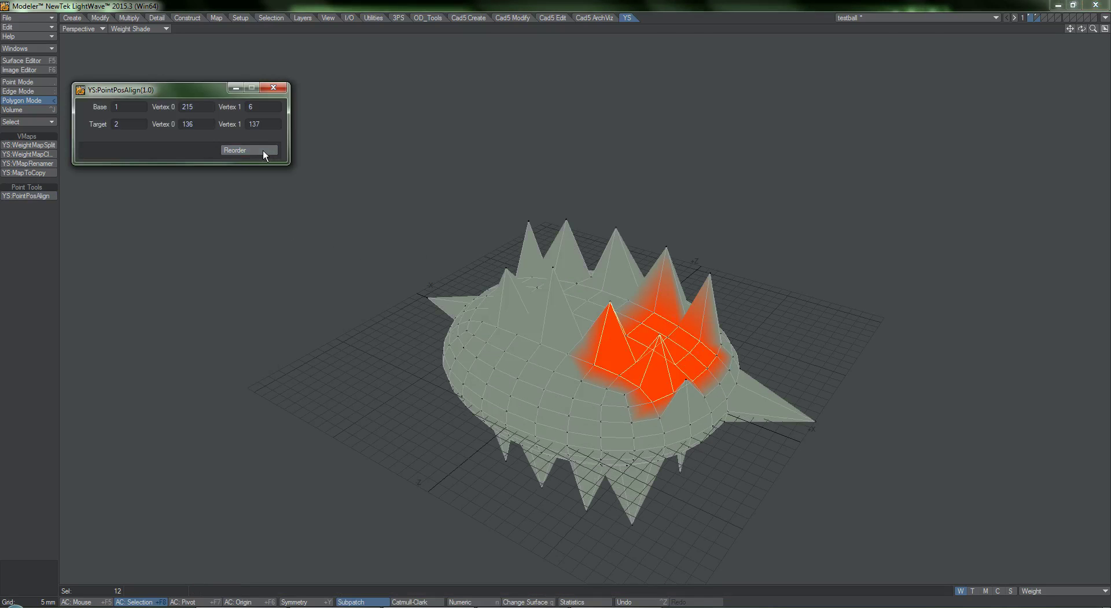